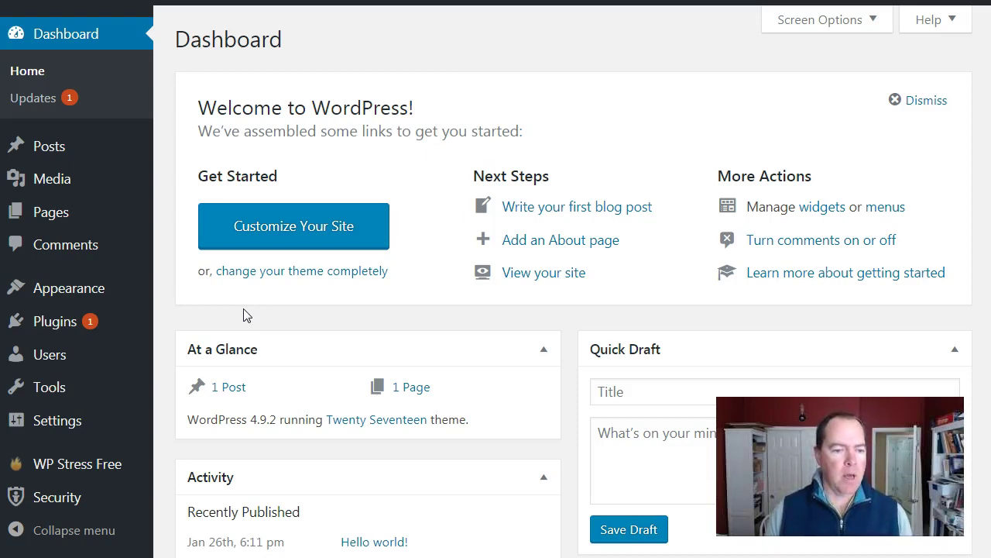
Open the page for adding new plugins and search the plugin directory for updraftplus
mouse_move(124, 319)
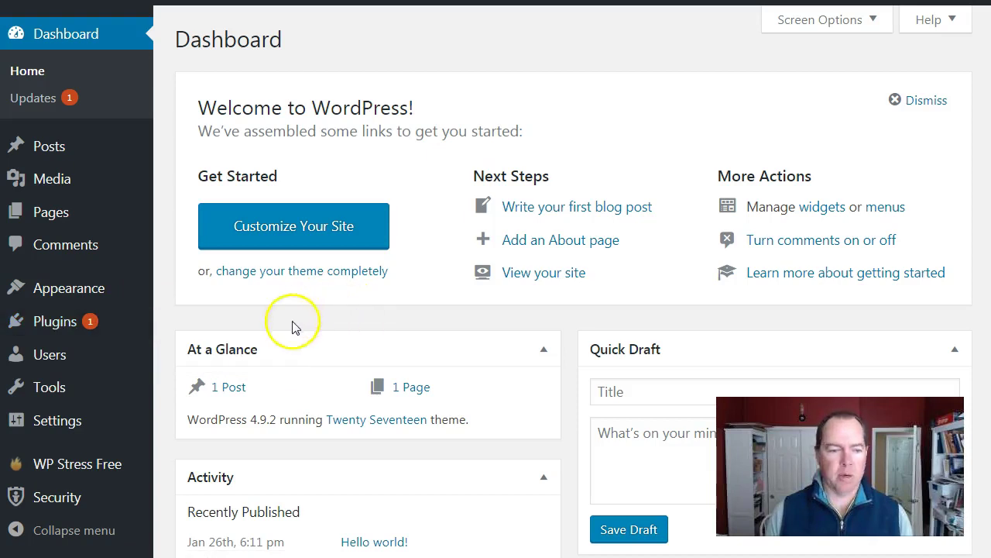
mouse_move(95, 335)
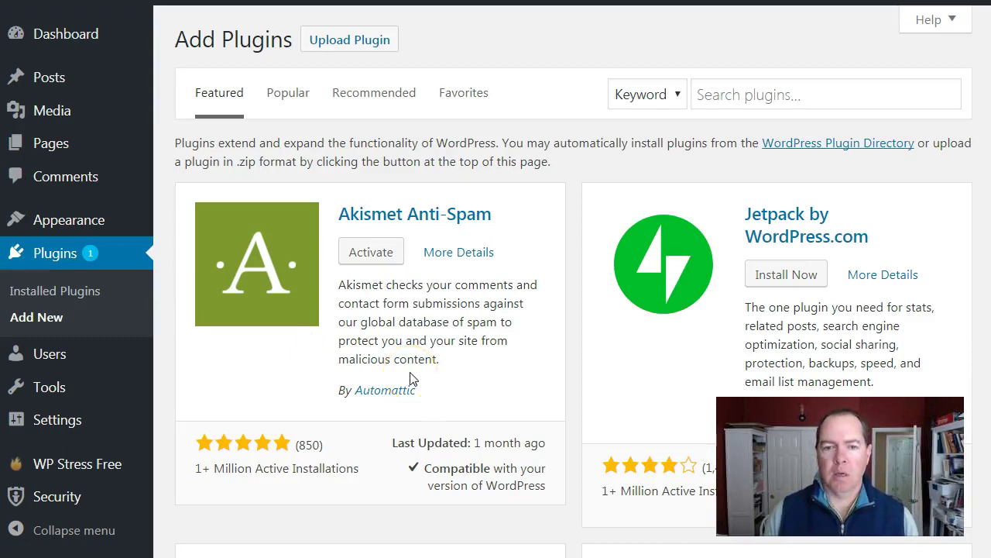
left_click(705, 95)
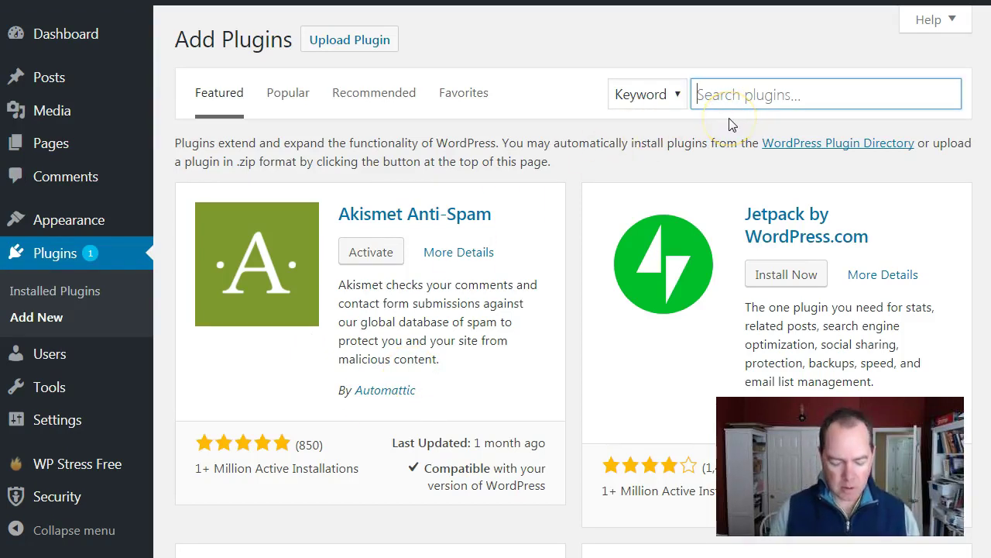
type("updraftp")
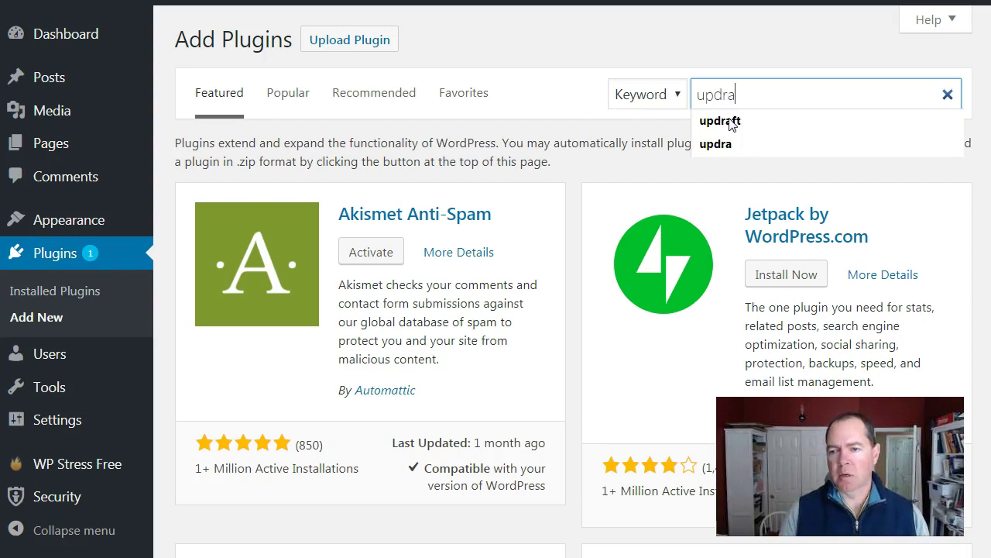
type("lus")
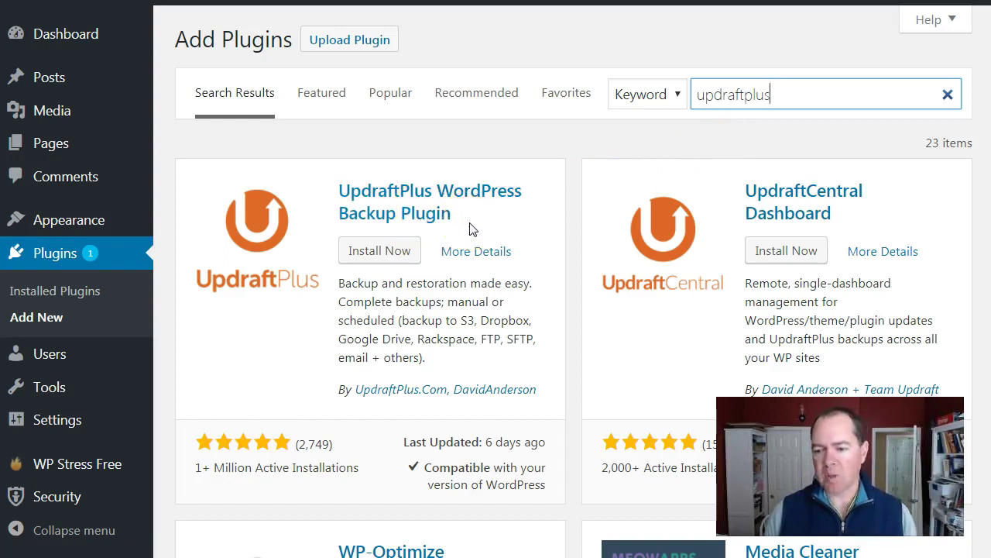
scroll(421, 276, "down", 3)
scroll(425, 287, "up", 3)
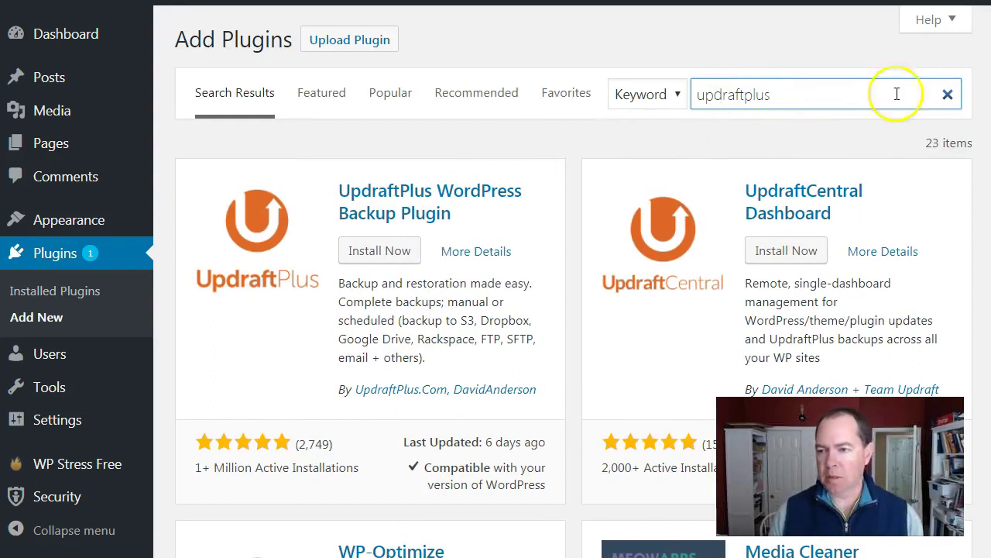
Replace the plugin search with the keyword backup
left_click(947, 94)
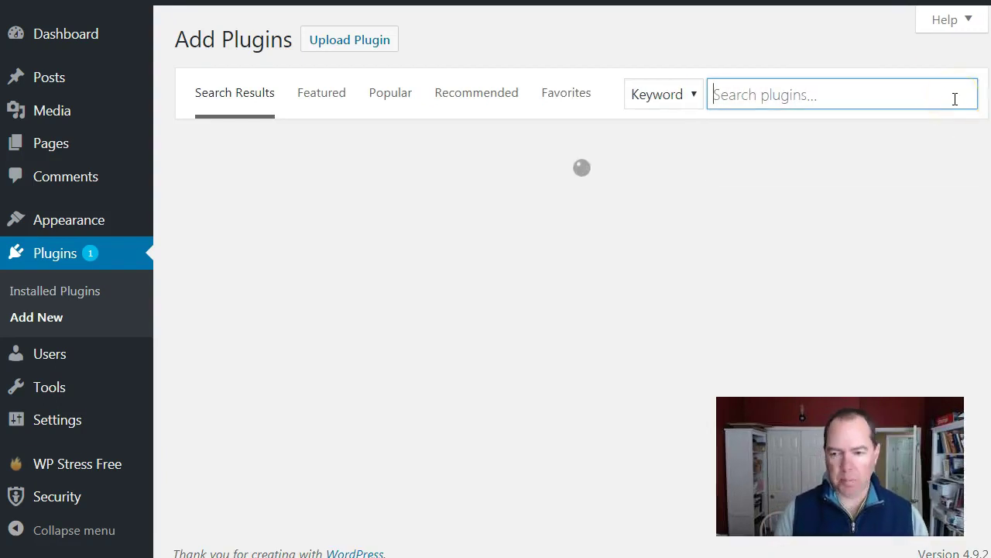
type("backup")
key("Return")
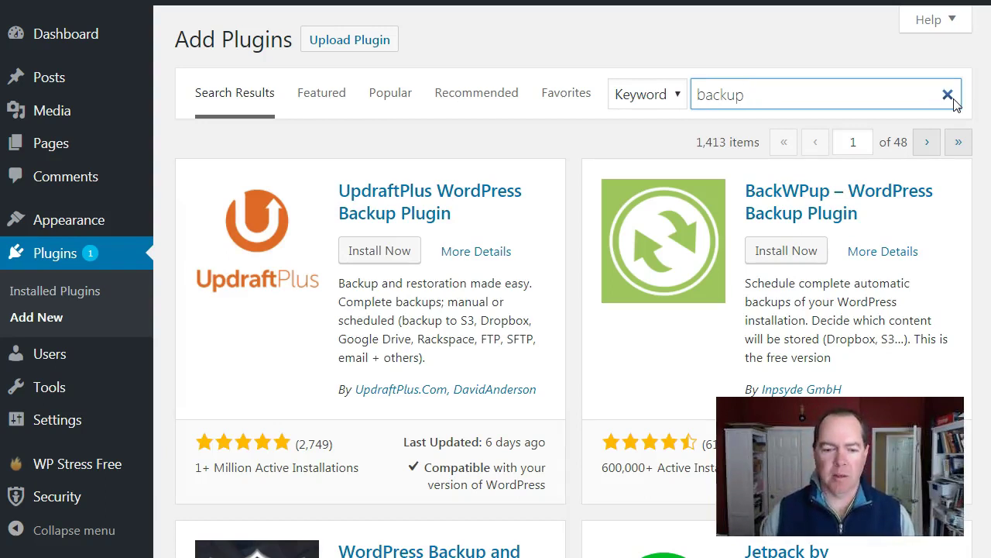
Examine the backup plugin results, comparing the descriptions, ratings and installation numbers of Backup Guard, Jetpack, Duplicator and Backup & Restore Dropbox
scroll(629, 377, "down", 2)
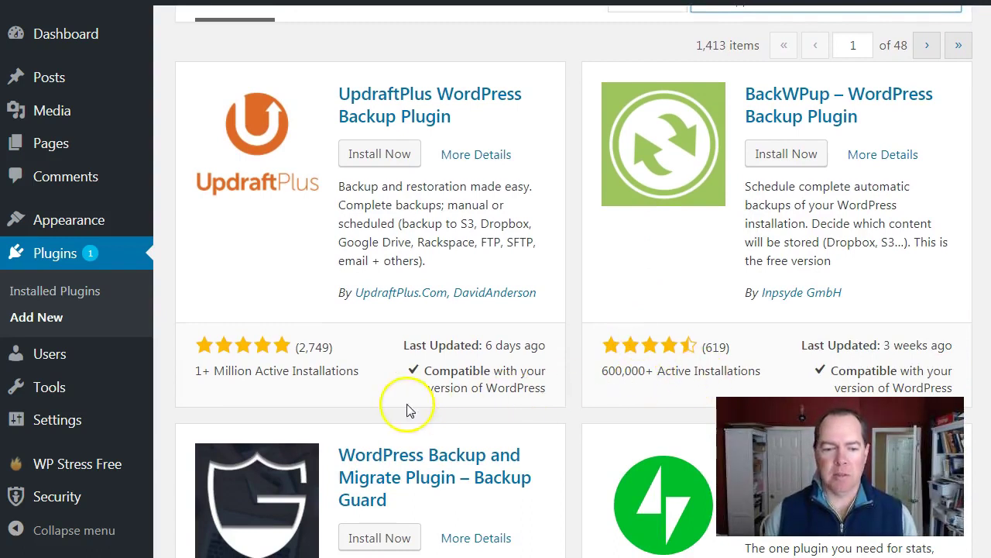
scroll(398, 412, "down", 4)
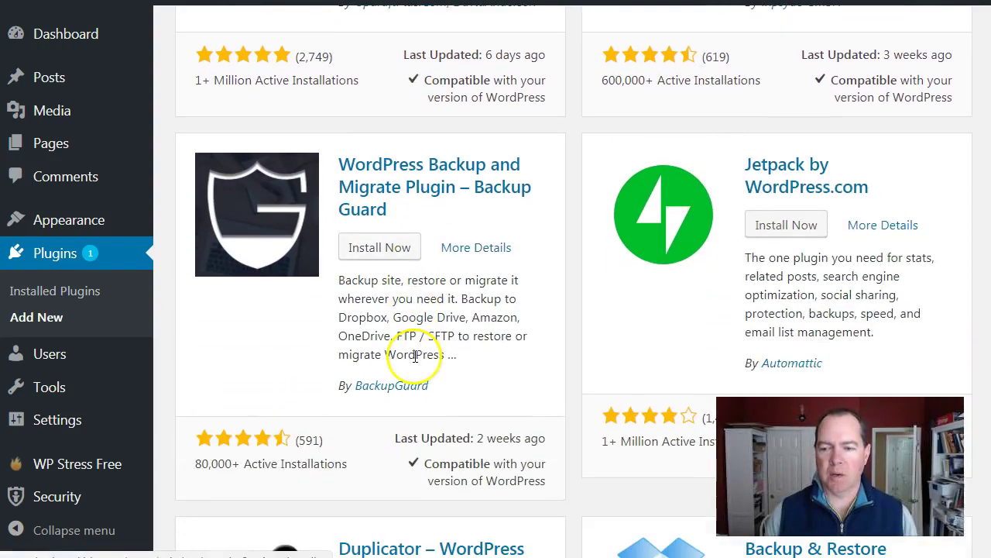
scroll(416, 355, "up", 1)
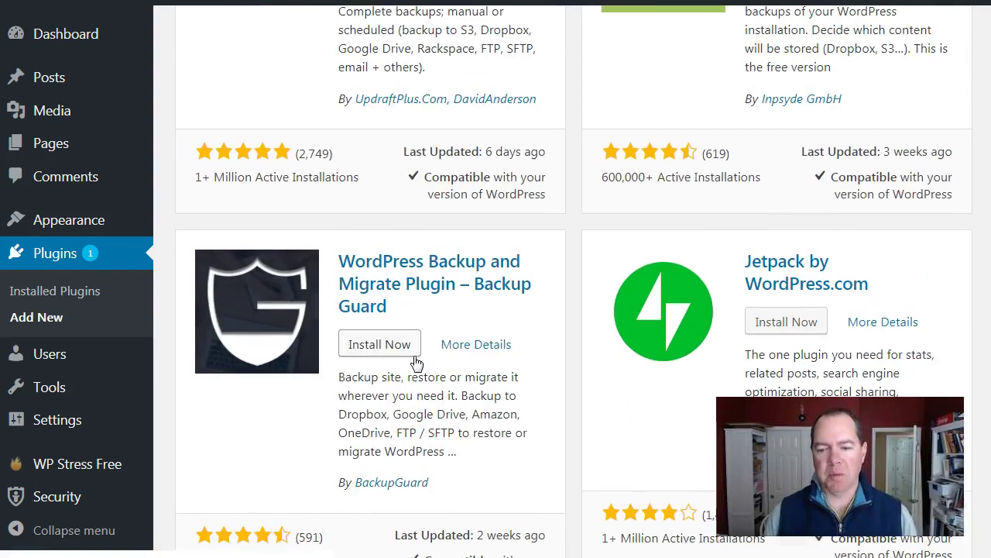
scroll(420, 364, "down", 1)
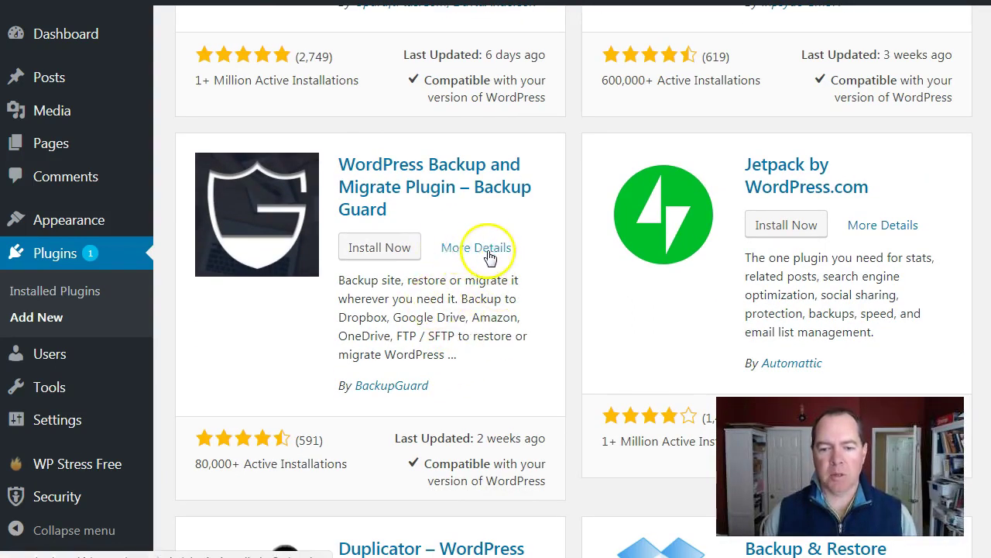
scroll(437, 346, "down", 4)
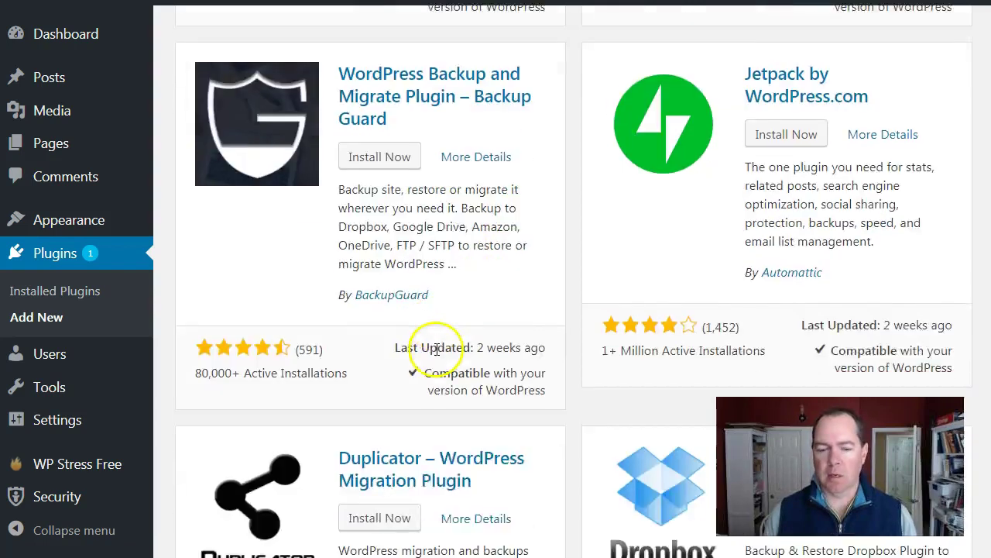
scroll(438, 349, "up", 2)
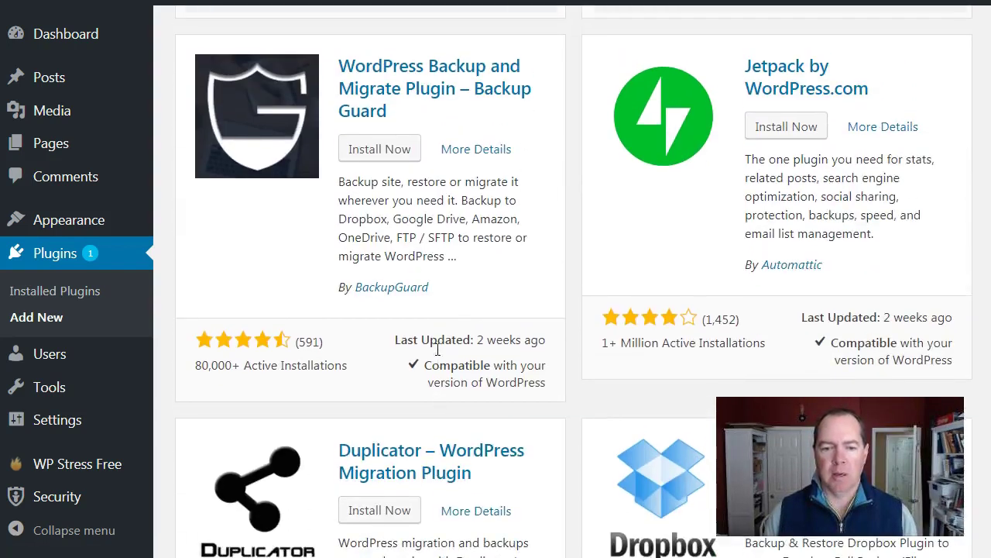
scroll(437, 348, "up", 3)
scroll(441, 356, "down", 4)
scroll(446, 364, "down", 1)
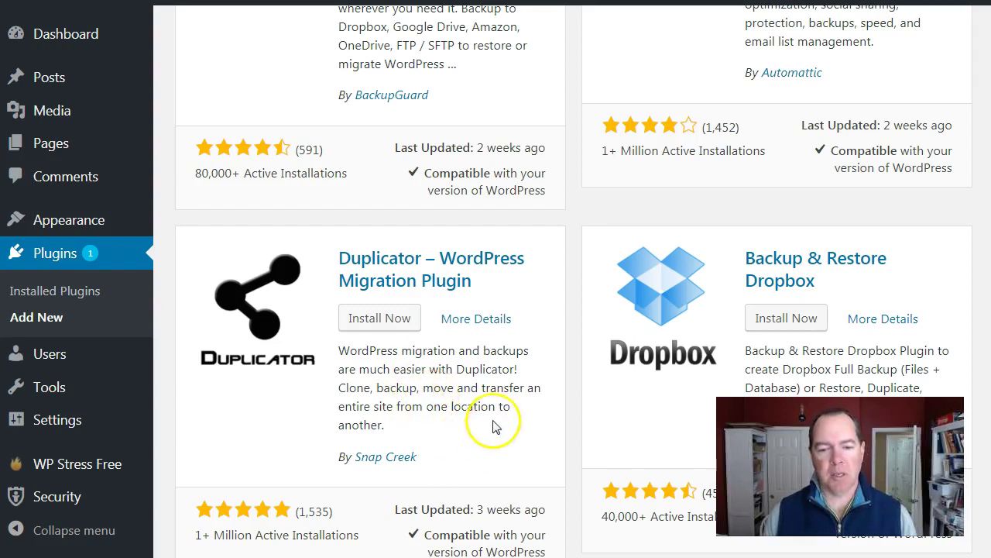
left_click(485, 381)
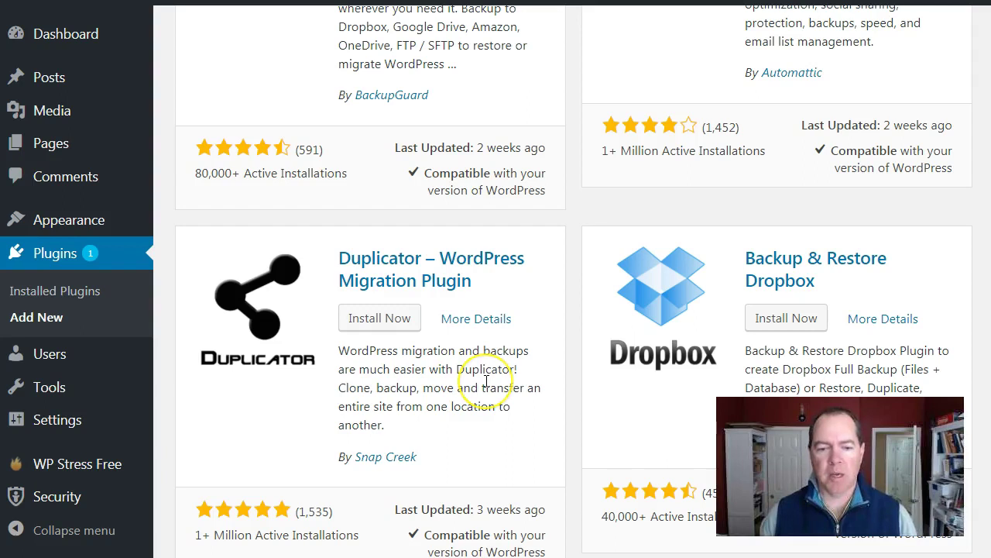
Install and activate the UpdraftPlus WordPress Backup Plugin
scroll(486, 380, "up", 10)
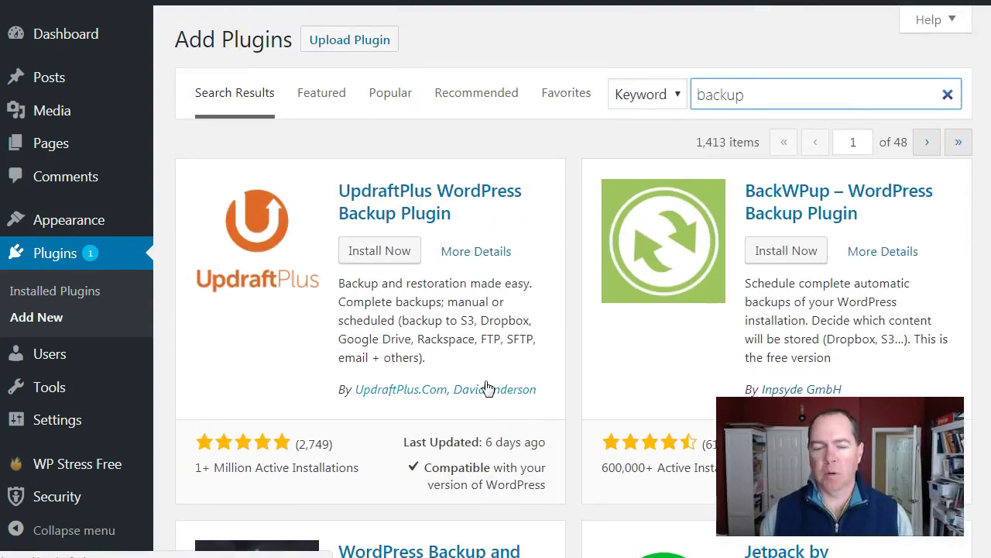
left_click(463, 348)
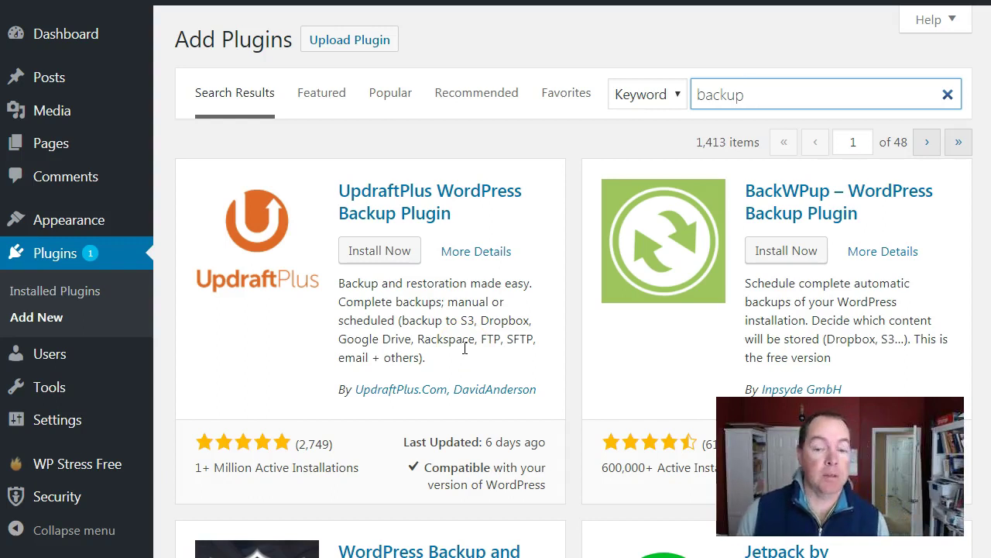
left_click(439, 319)
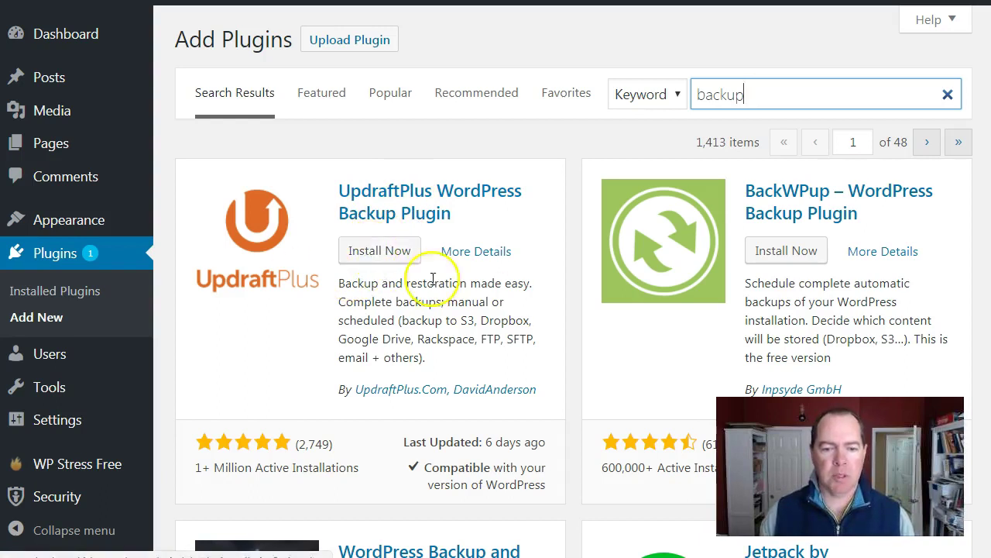
left_click(372, 254)
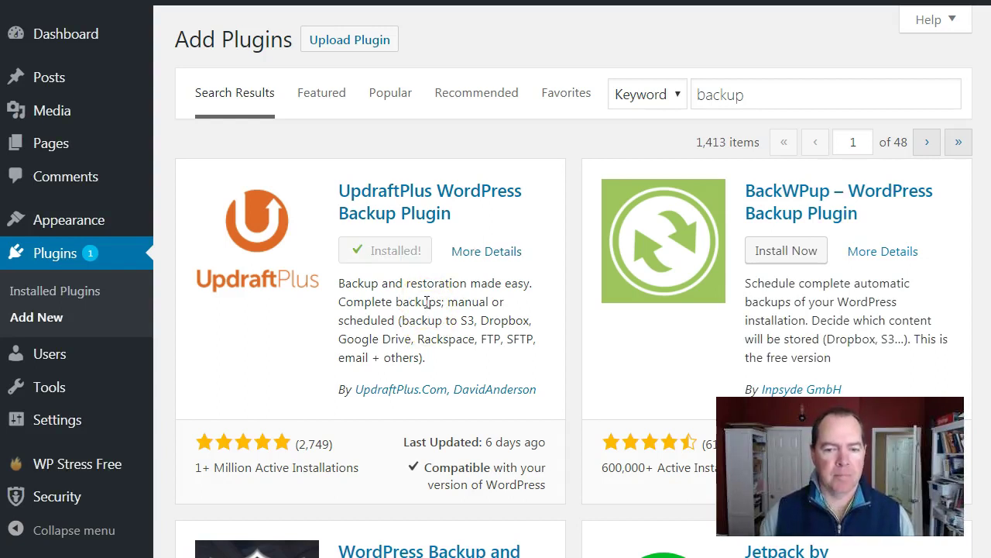
left_click(363, 251)
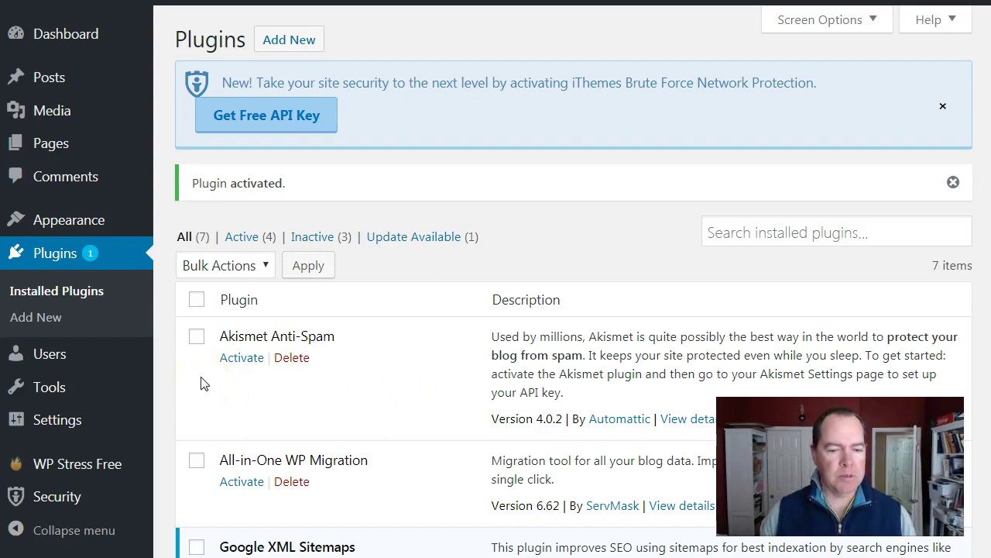
Open the UpdraftPlus Backups settings page and review its current backup status
scroll(199, 382, "down", 8)
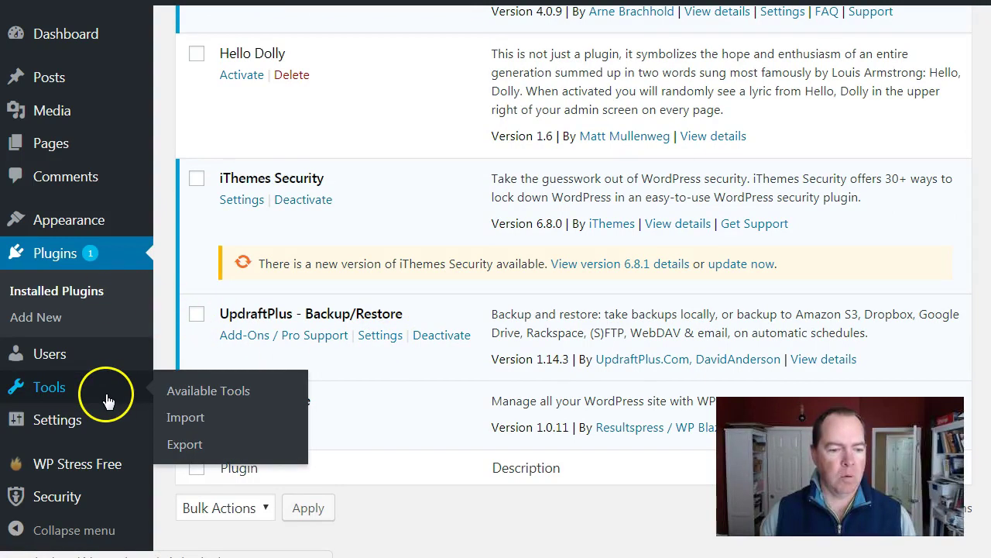
mouse_move(104, 421)
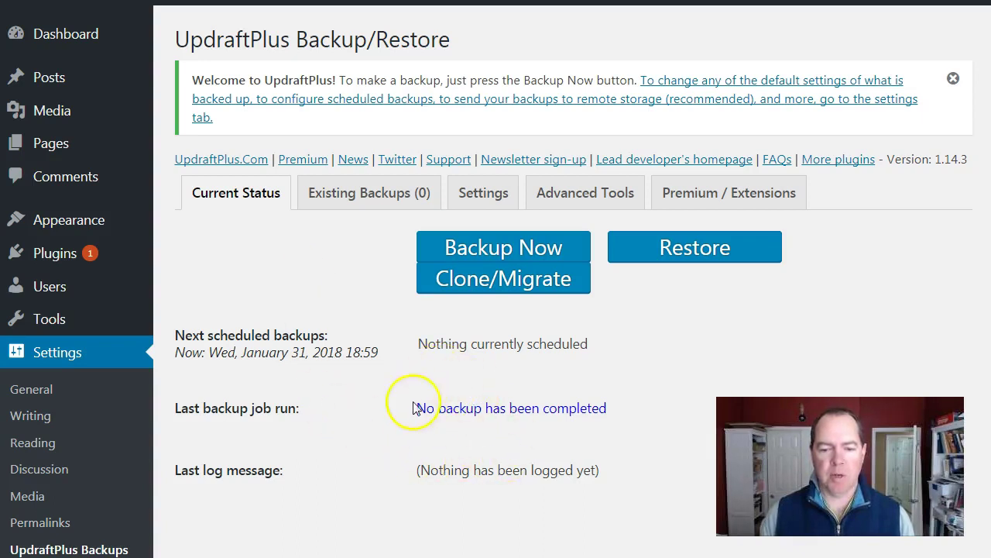
scroll(372, 426, "down", 3)
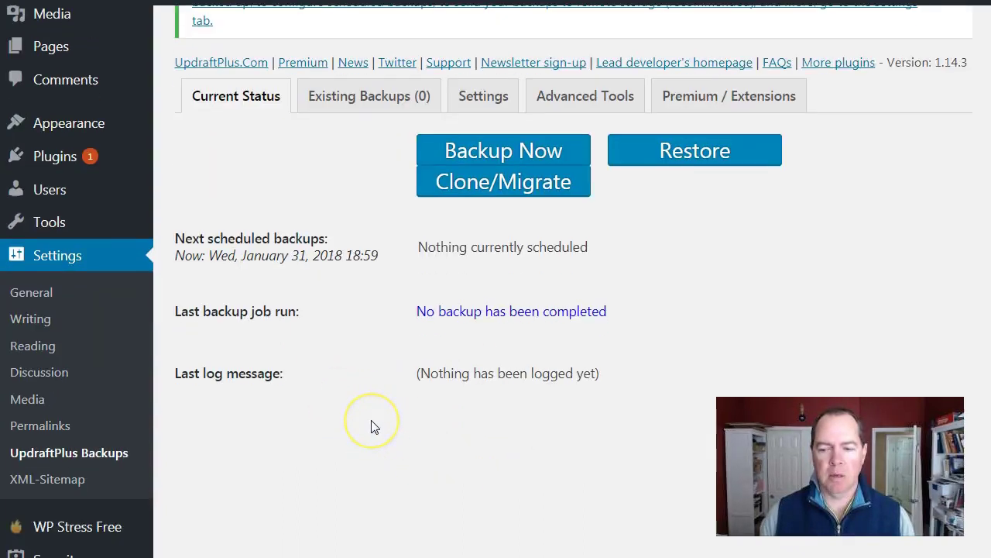
scroll(374, 426, "up", 3)
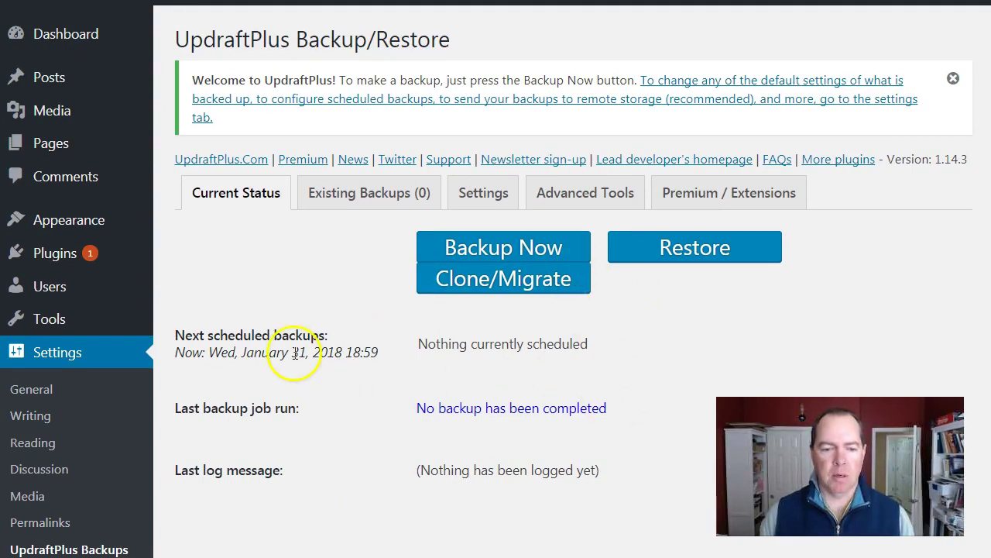
Set both the files backup schedule and the database backup schedule to Weekly in the UpdraftPlus settings
left_click(467, 194)
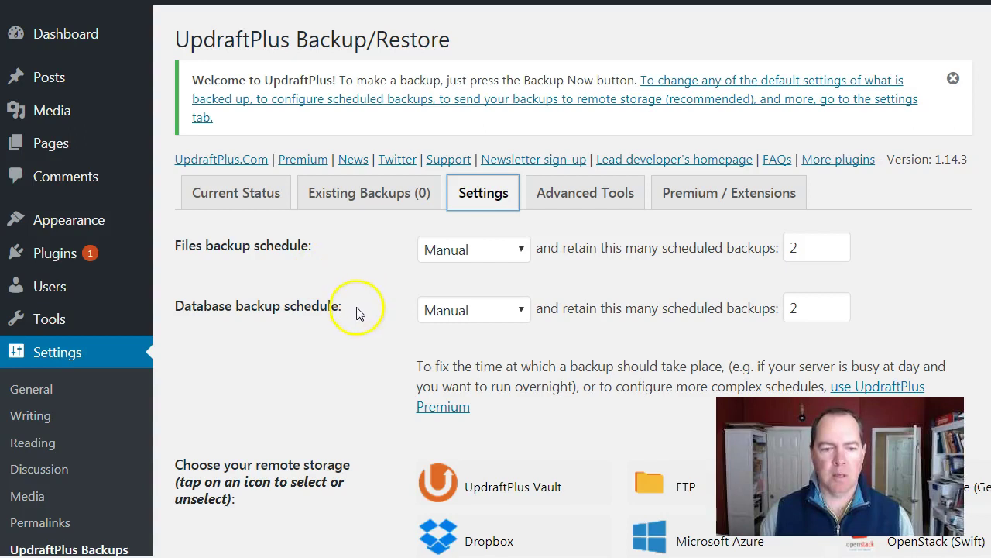
left_click(522, 254)
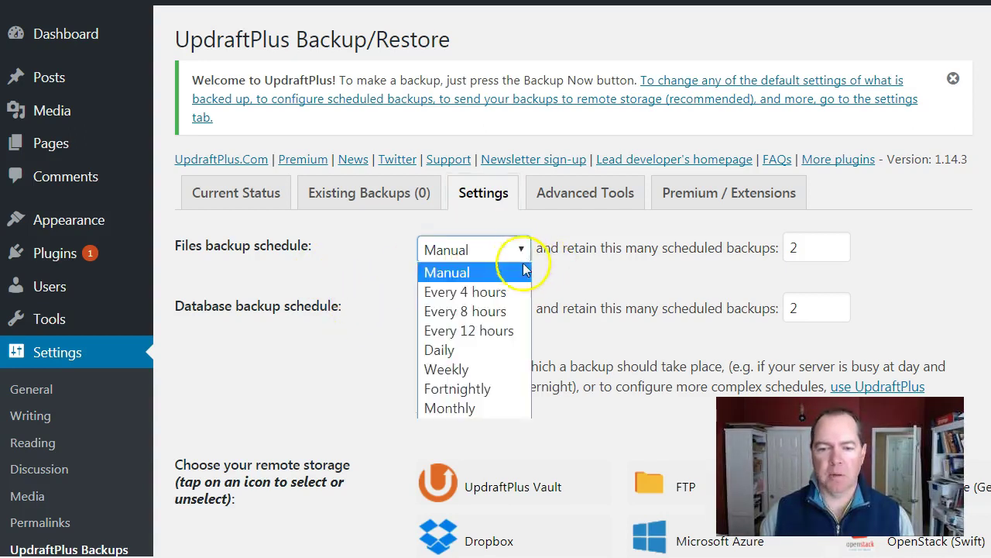
left_click(497, 369)
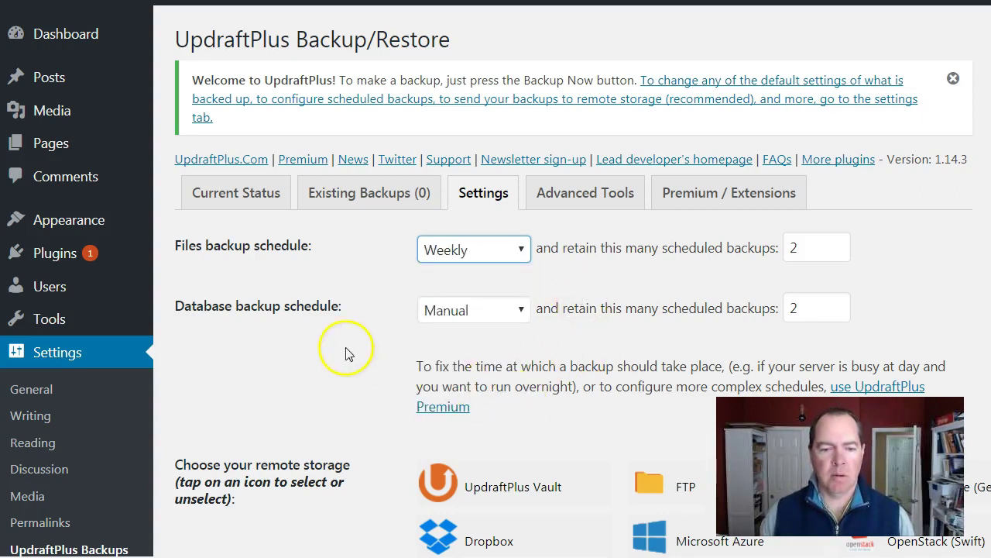
left_click(516, 310)
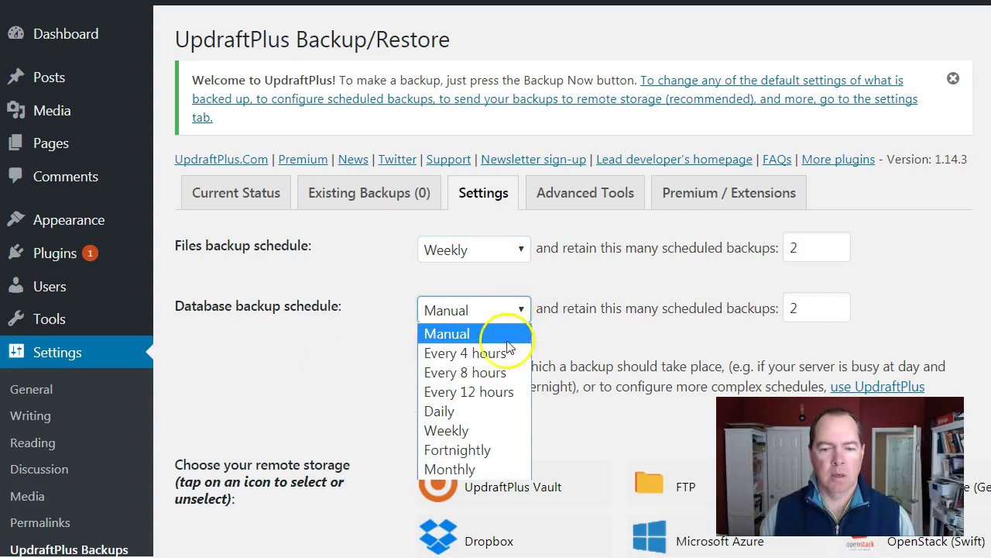
left_click(476, 430)
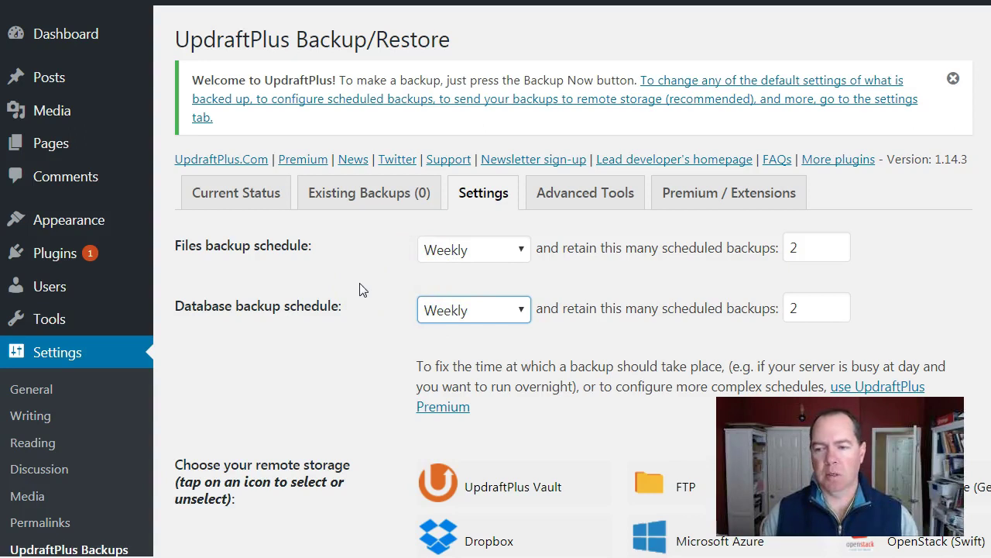
Review the remote storage options for the backups, such as Dropbox and Amazon S3
scroll(365, 321, "down", 1)
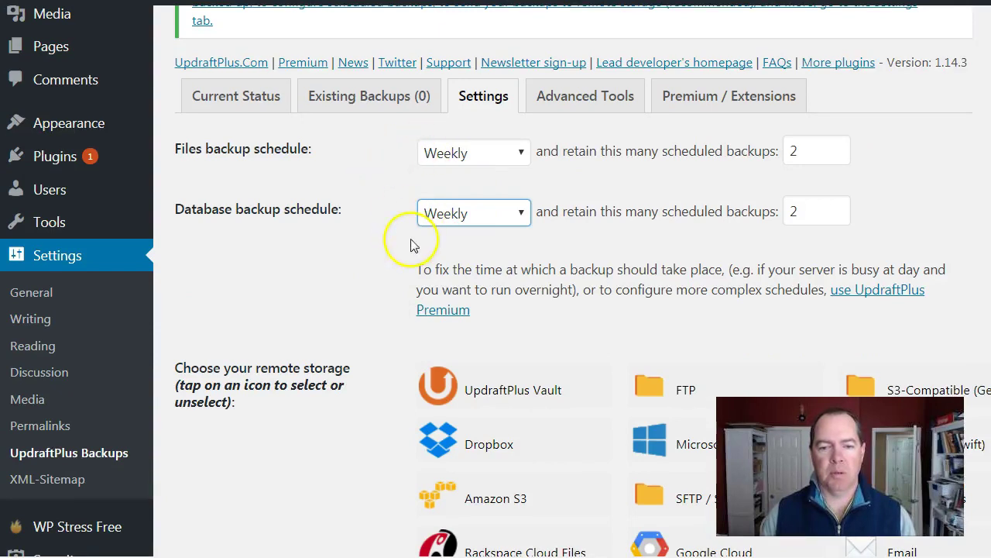
scroll(309, 310, "down", 2)
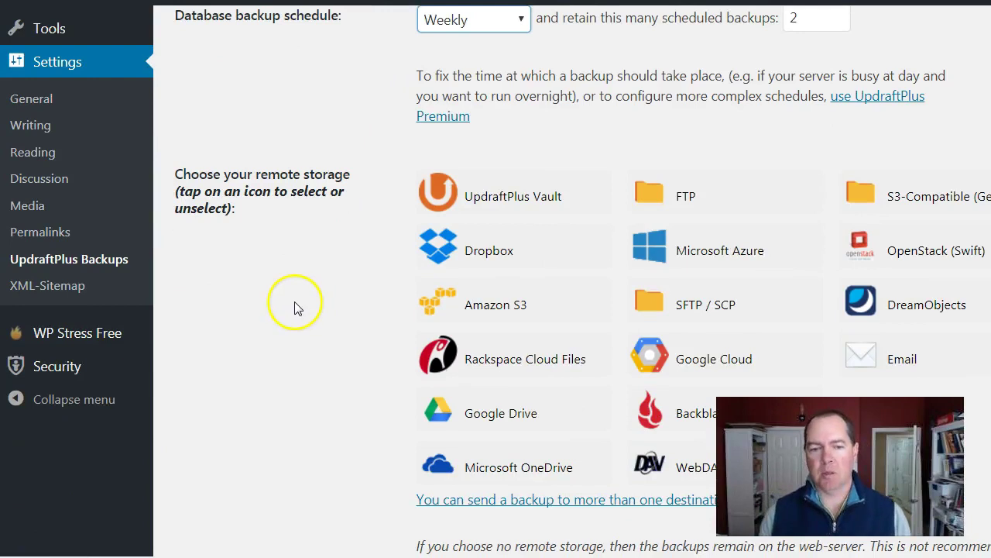
scroll(294, 306, "down", 1)
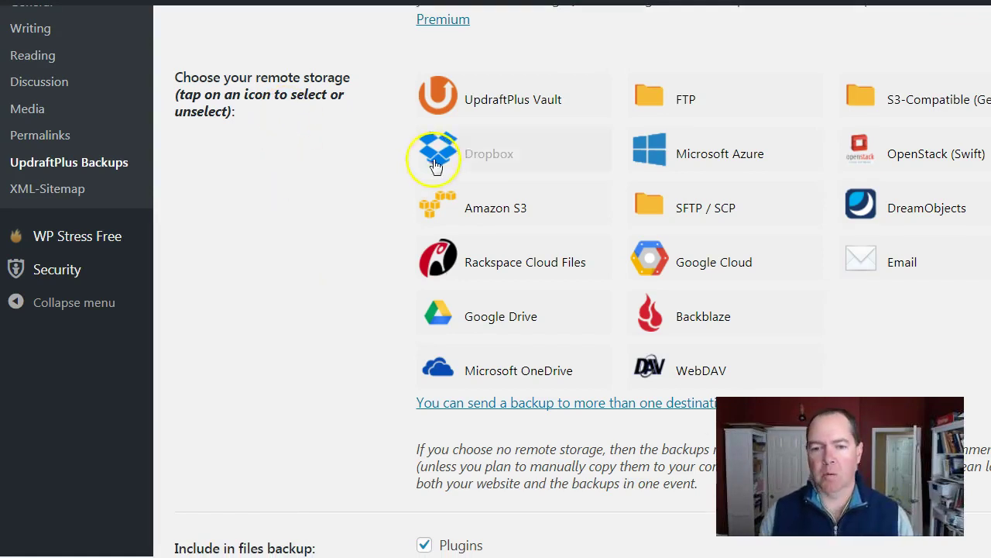
left_click(472, 161)
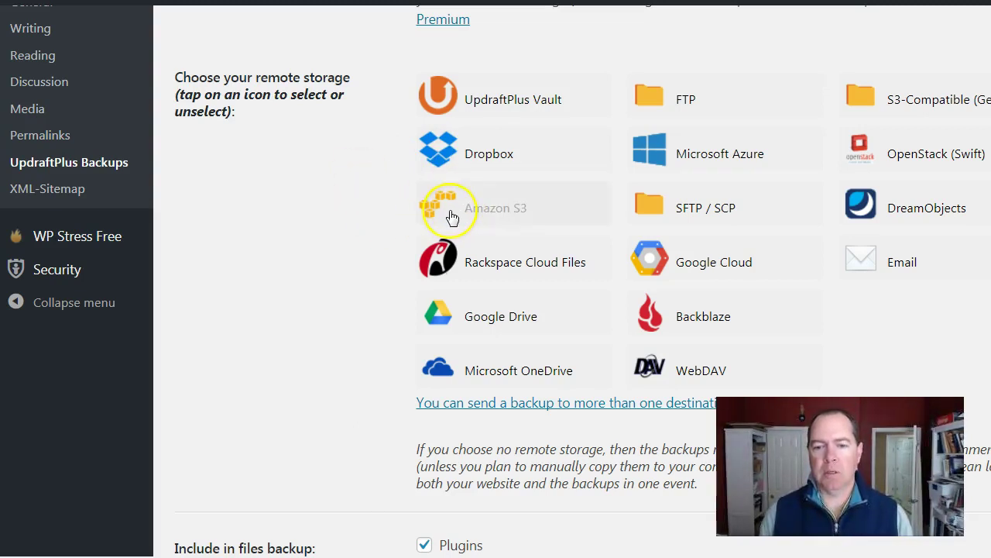
left_click(343, 230)
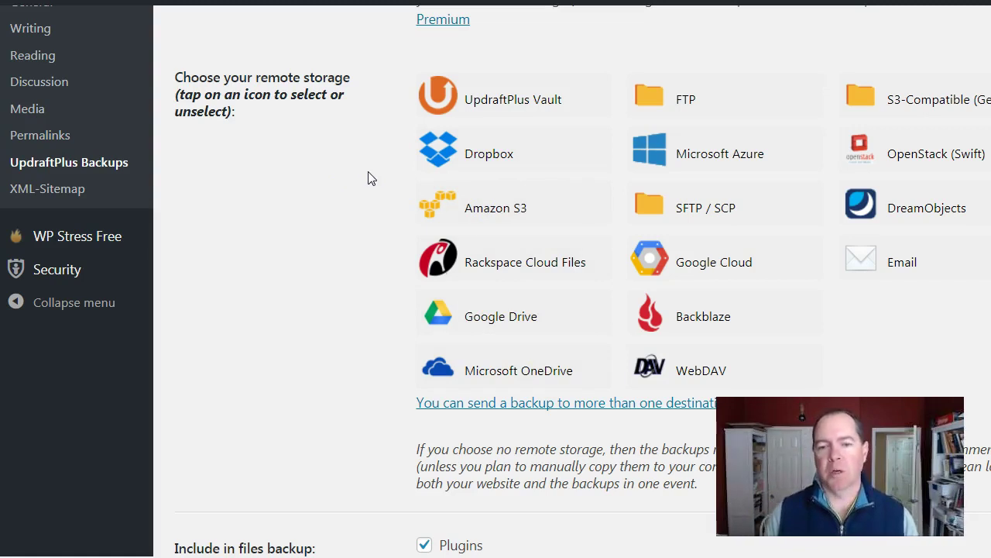
Select Dropbox as the remote storage for the backups
left_click(389, 195)
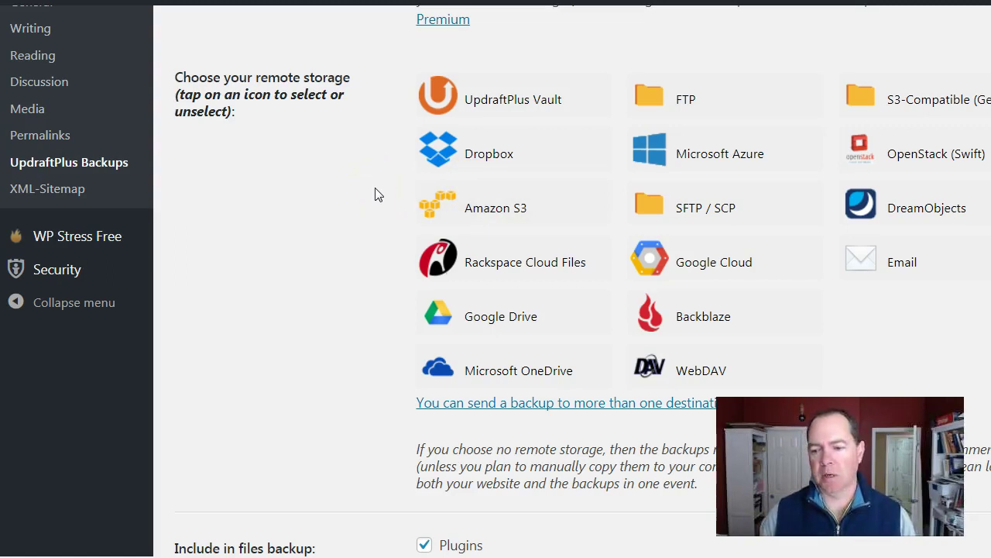
left_click(386, 166)
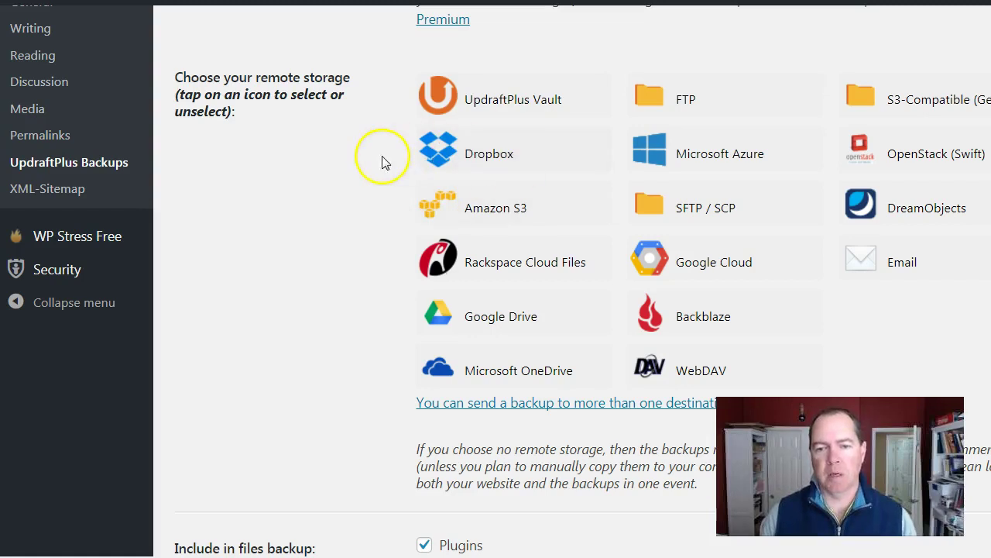
left_click(507, 166)
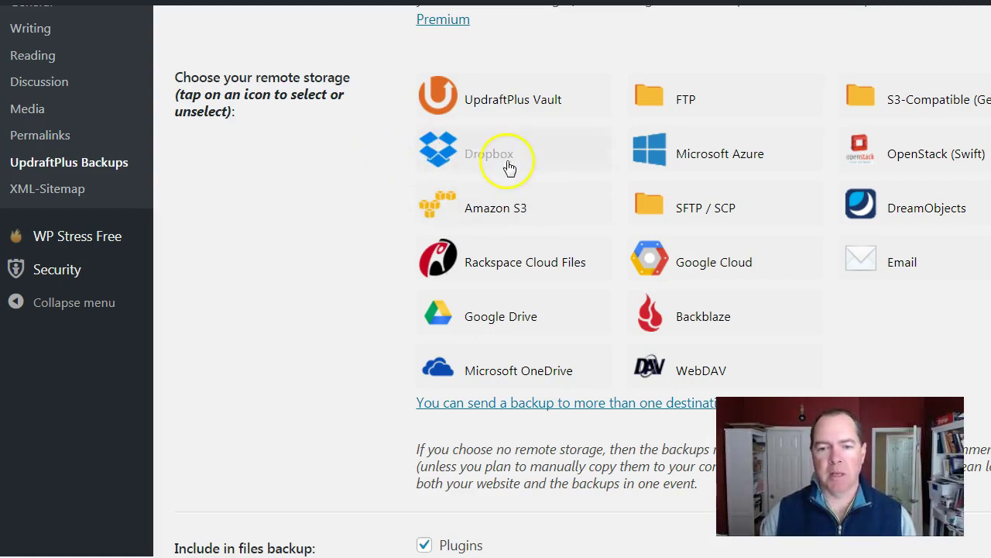
left_click(390, 271)
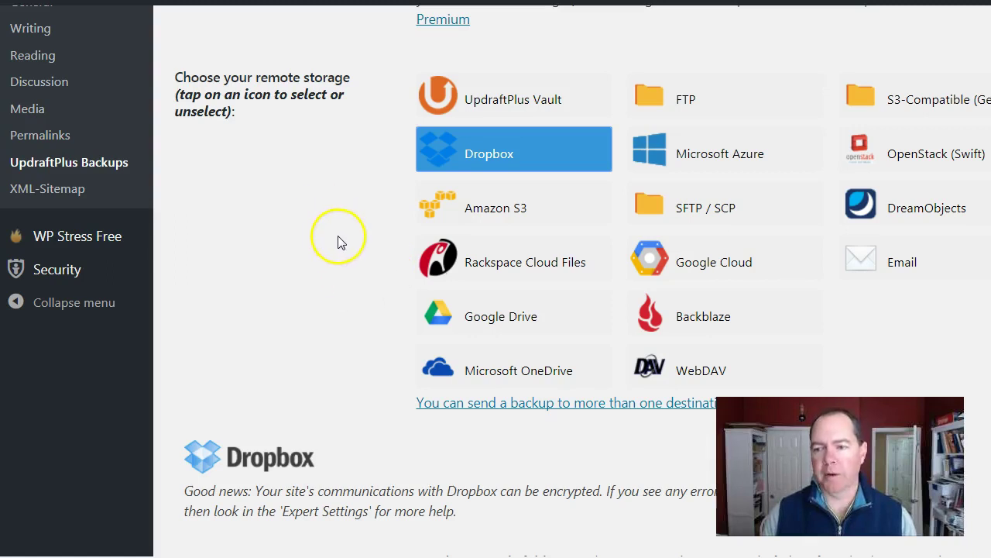
Enable the basic email report to the site's admin address and save the UpdraftPlus settings
scroll(344, 254, "down", 1)
scroll(345, 253, "down", 2)
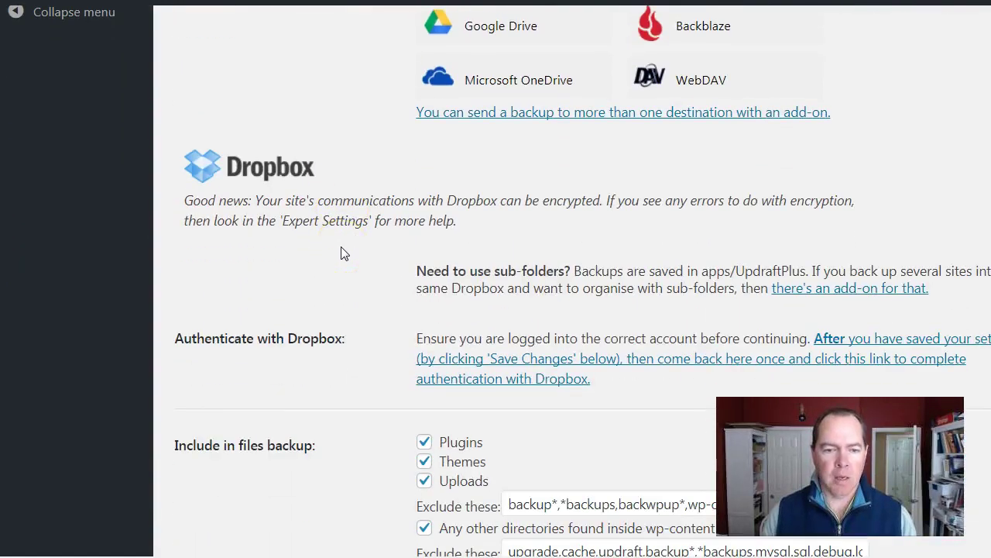
scroll(345, 253, "down", 1)
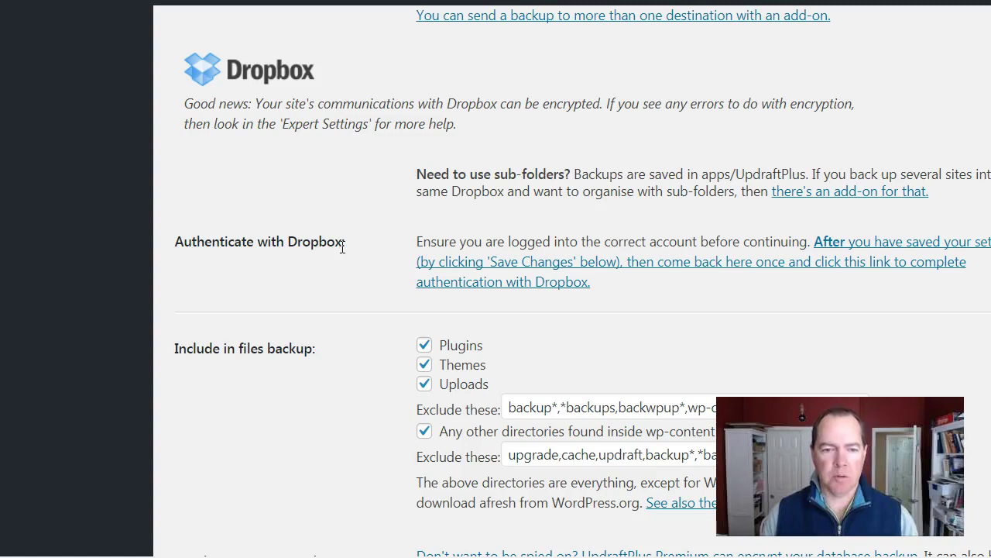
scroll(341, 246, "down", 1)
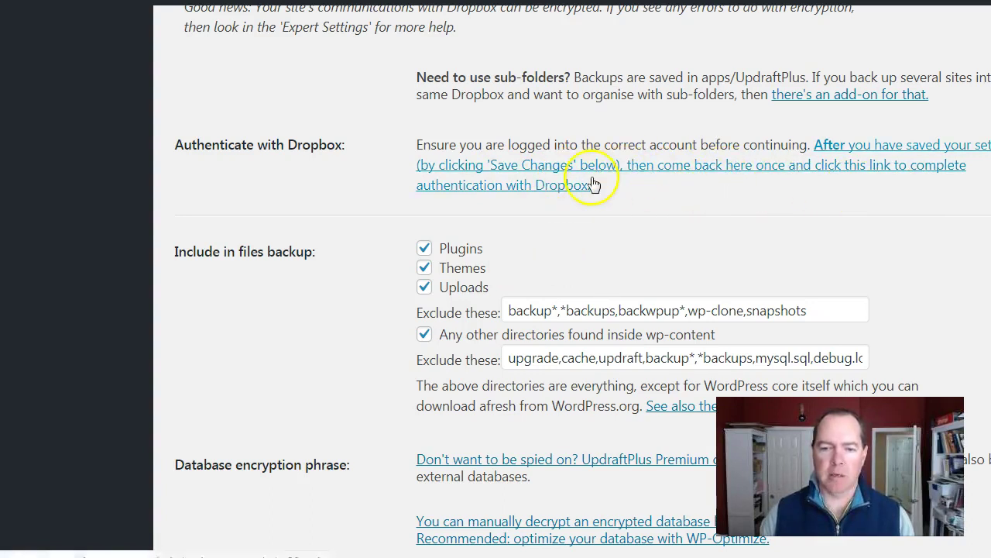
scroll(281, 288, "down", 1)
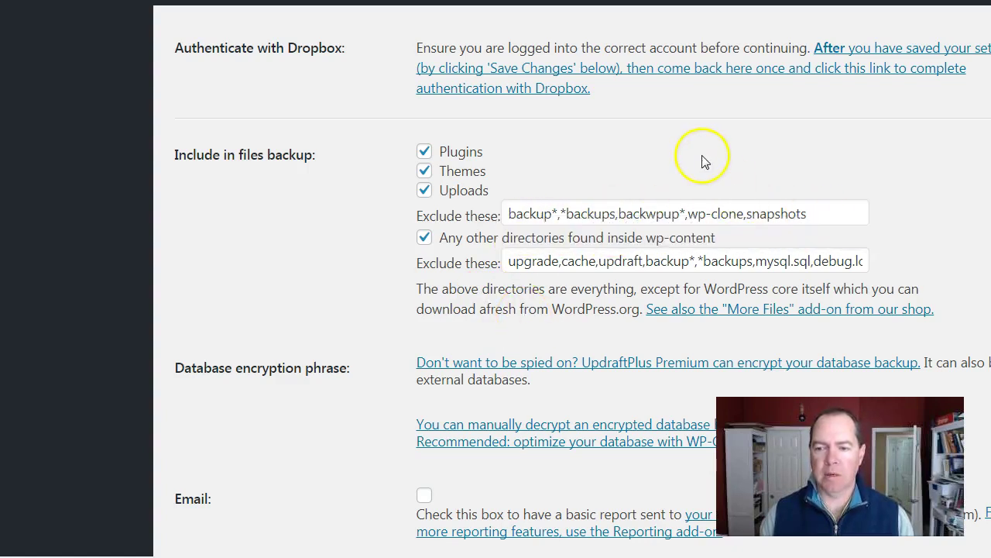
scroll(344, 286, "down", 3)
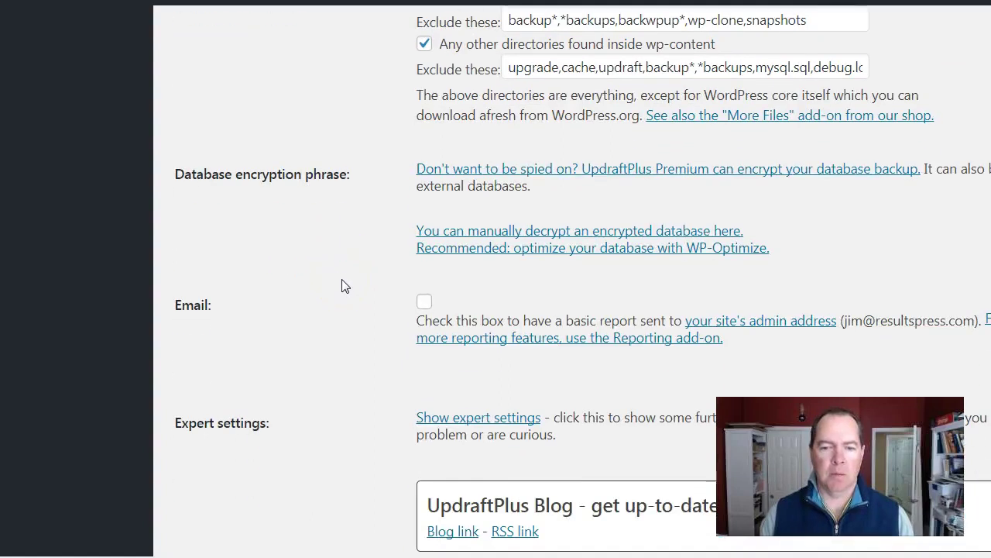
scroll(345, 286, "down", 1)
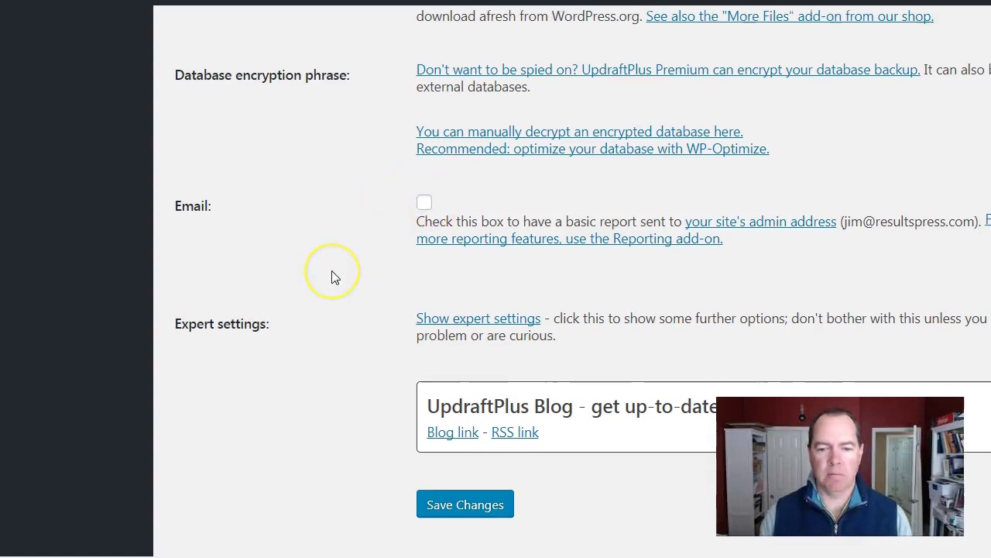
scroll(335, 277, "down", 1)
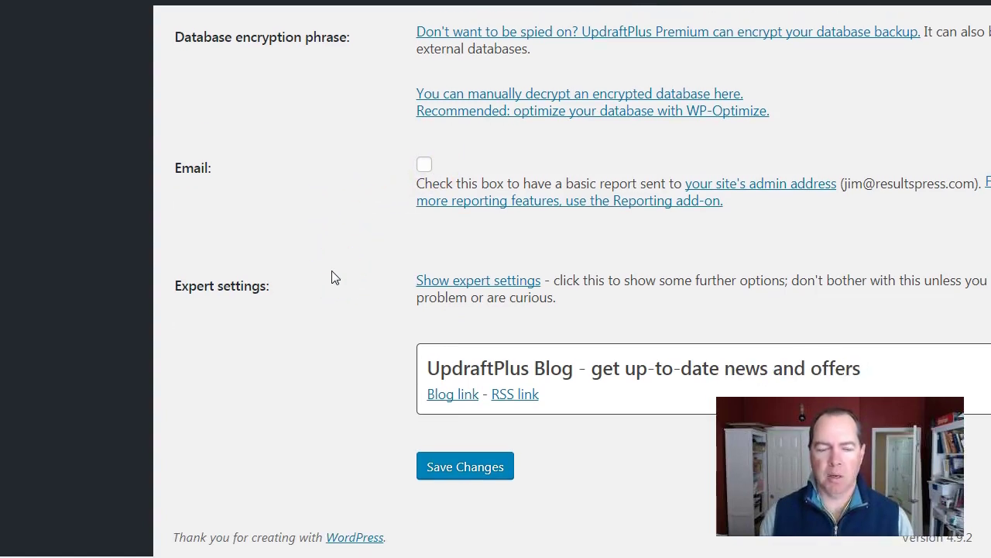
left_click(426, 166)
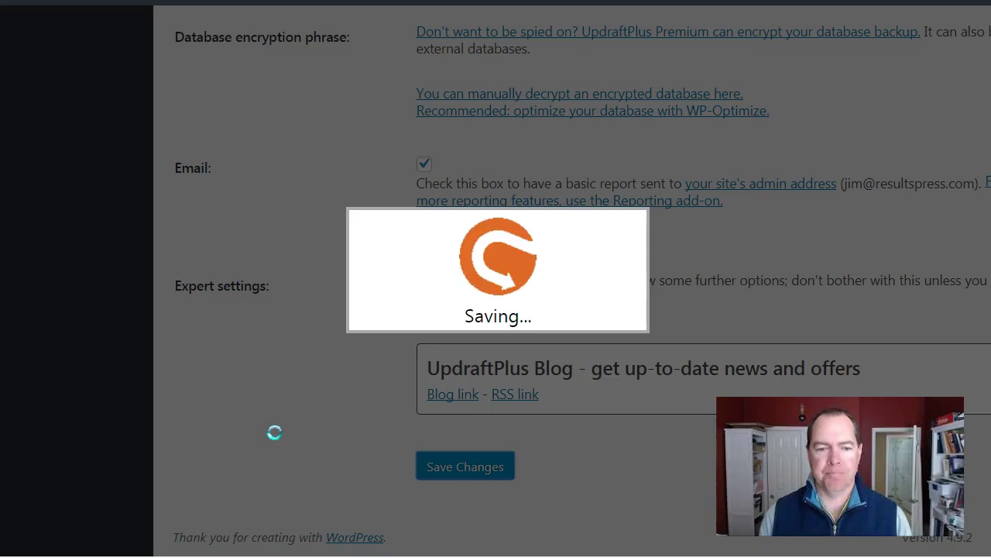
Collapse the WordPress admin sidebar, authorize UpdraftPlus to access the Dropbox account, and complete the Dropbox setup
left_click(225, 199)
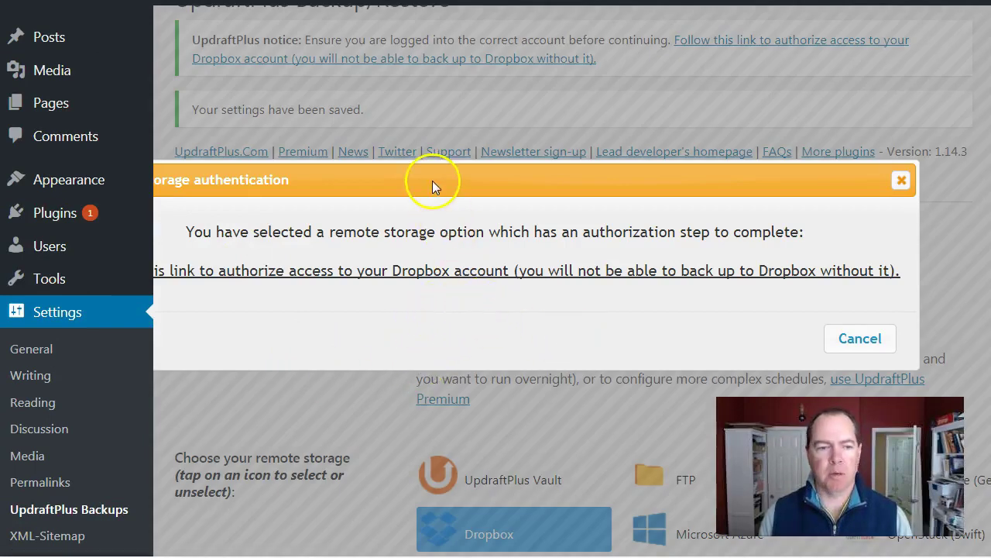
scroll(121, 472, "down", 4)
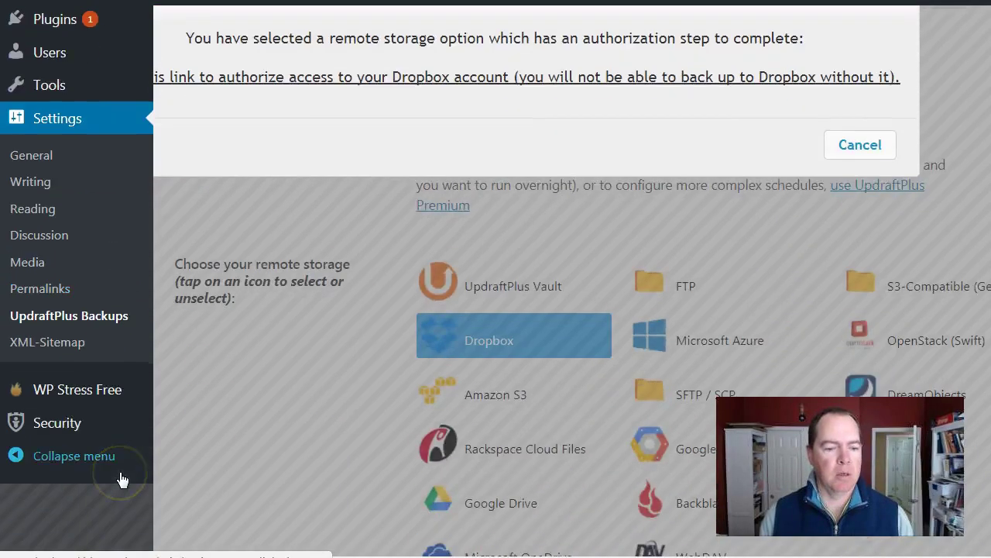
left_click(48, 359)
scroll(242, 368, "up", 4)
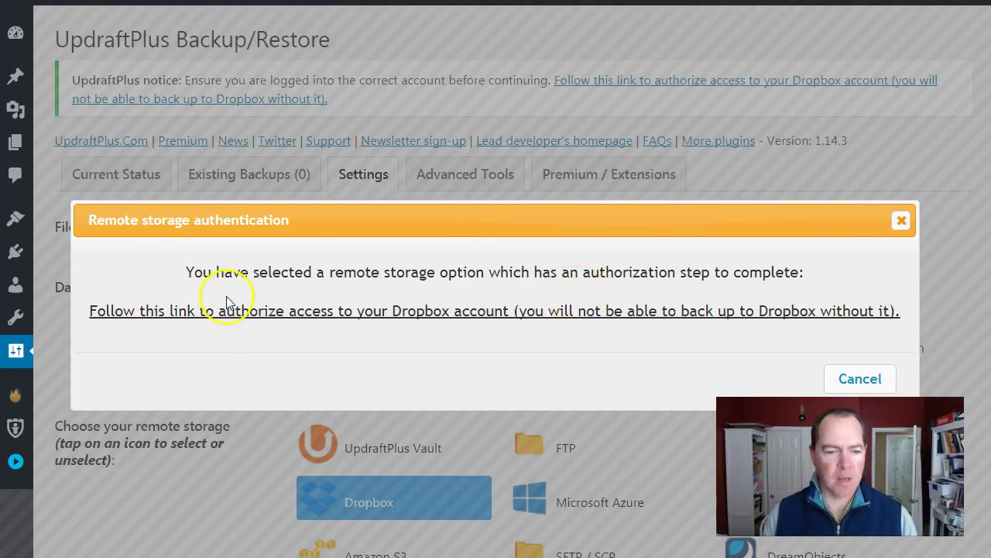
left_click(235, 316)
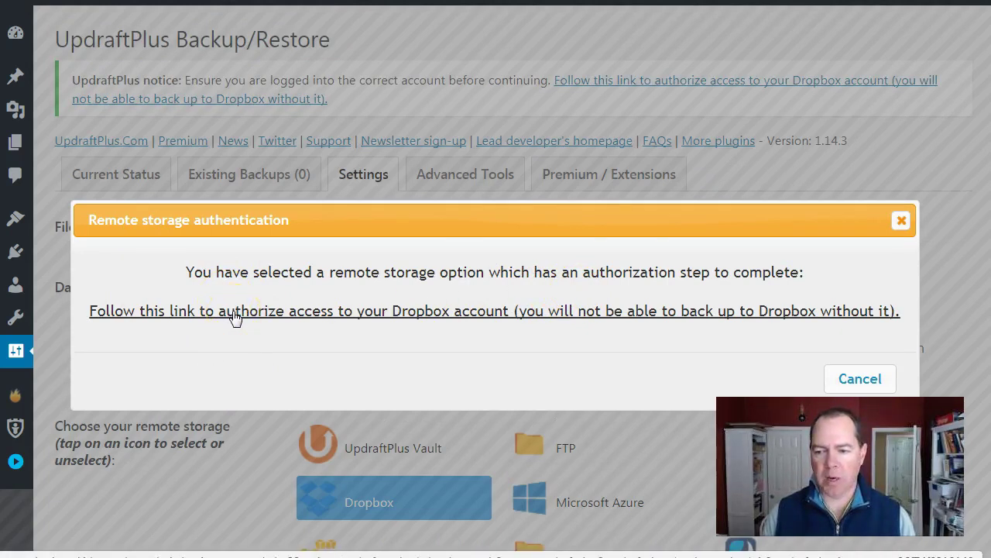
left_click(242, 316)
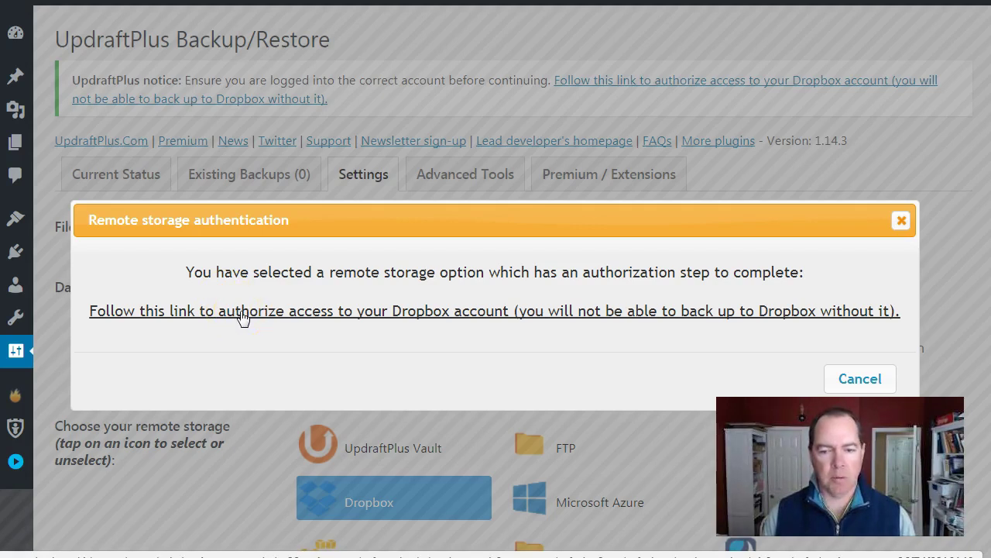
left_click(244, 320)
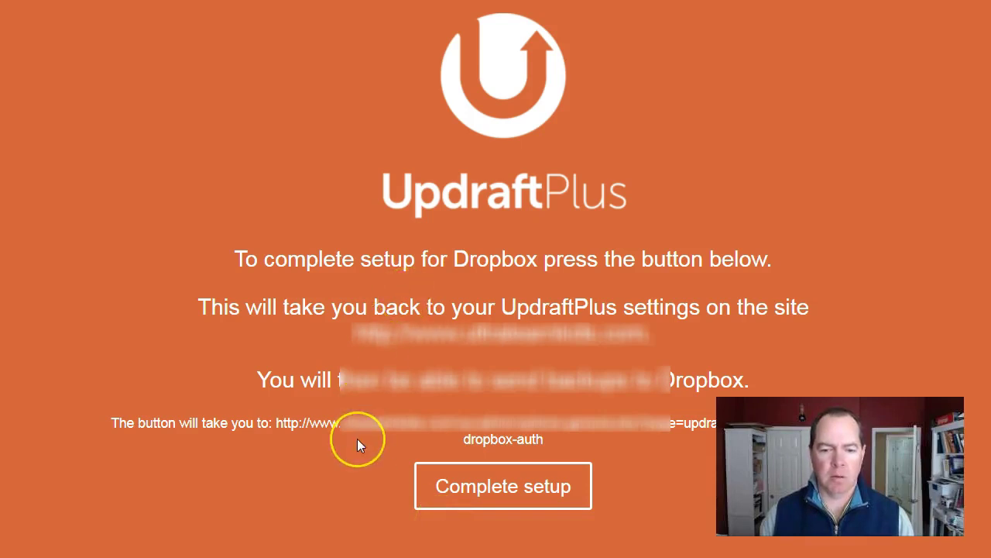
left_click(436, 480)
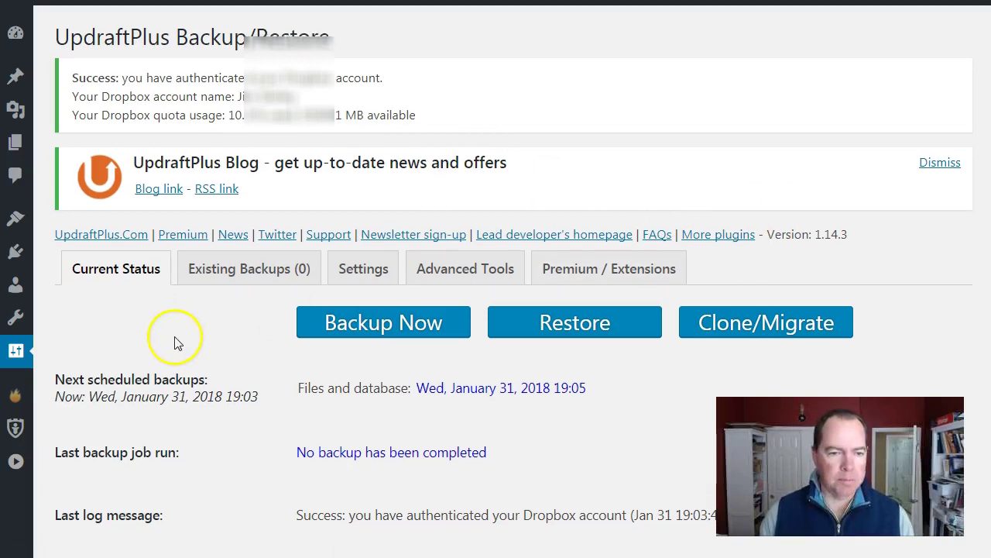
Review the saved UpdraftPlus settings, checking the backup schedules, the remote storage choice and the Dropbox authentication
scroll(177, 338, "down", 1)
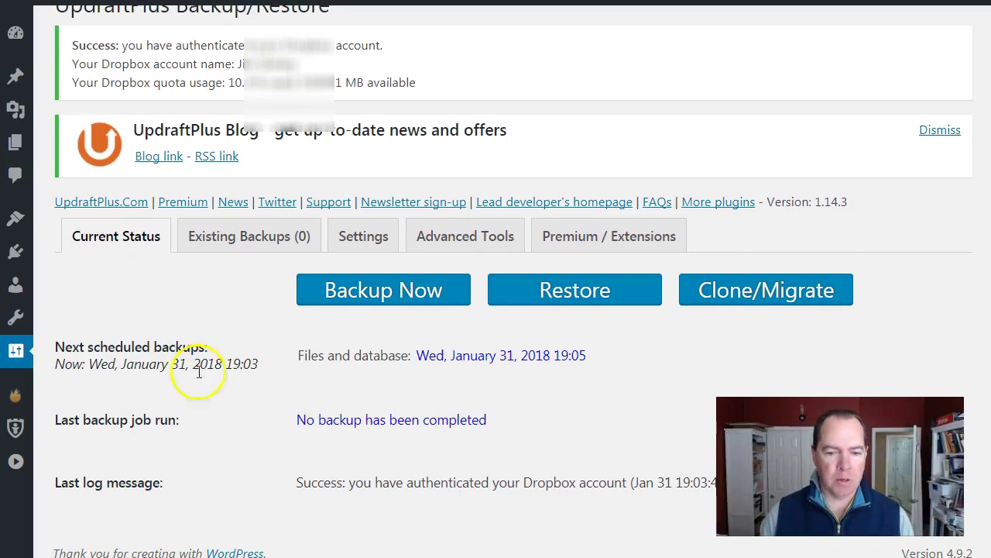
left_click(366, 233)
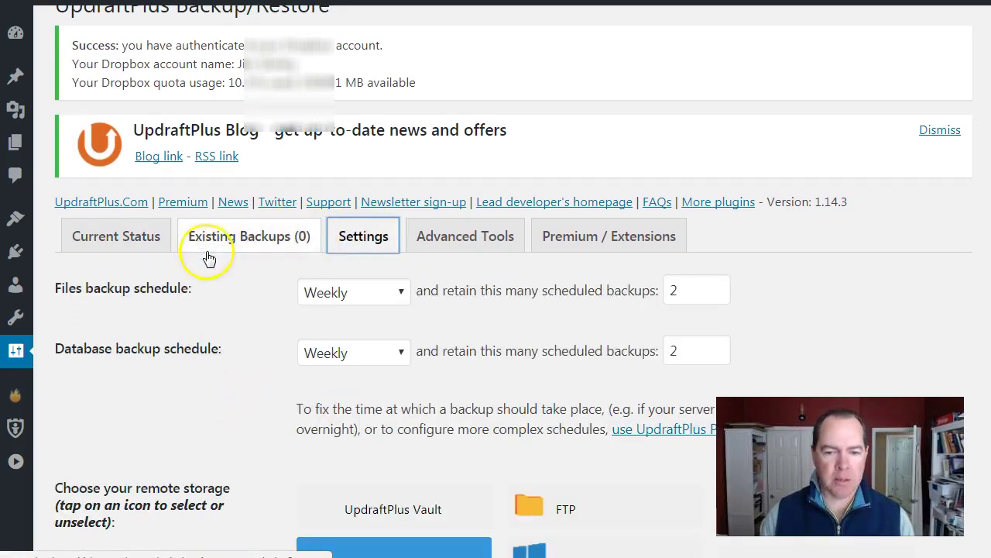
scroll(224, 422, "down", 5)
left_click(320, 176)
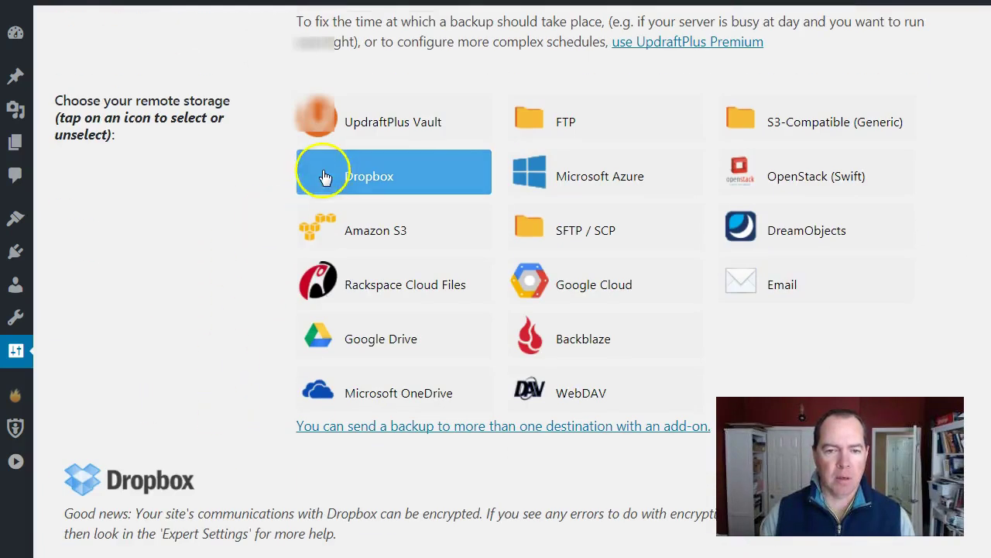
scroll(193, 271, "down", 4)
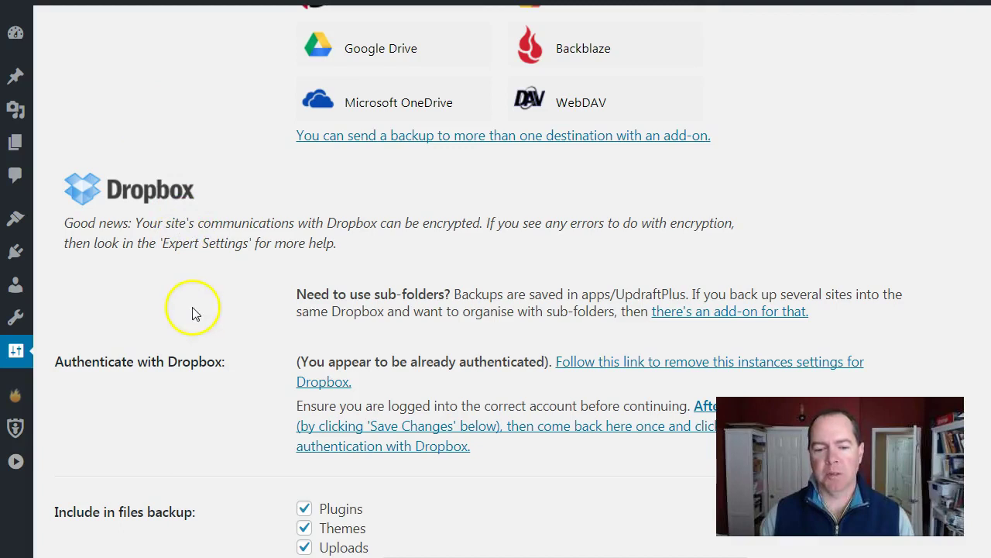
scroll(208, 325, "up", 6)
scroll(210, 325, "up", 1)
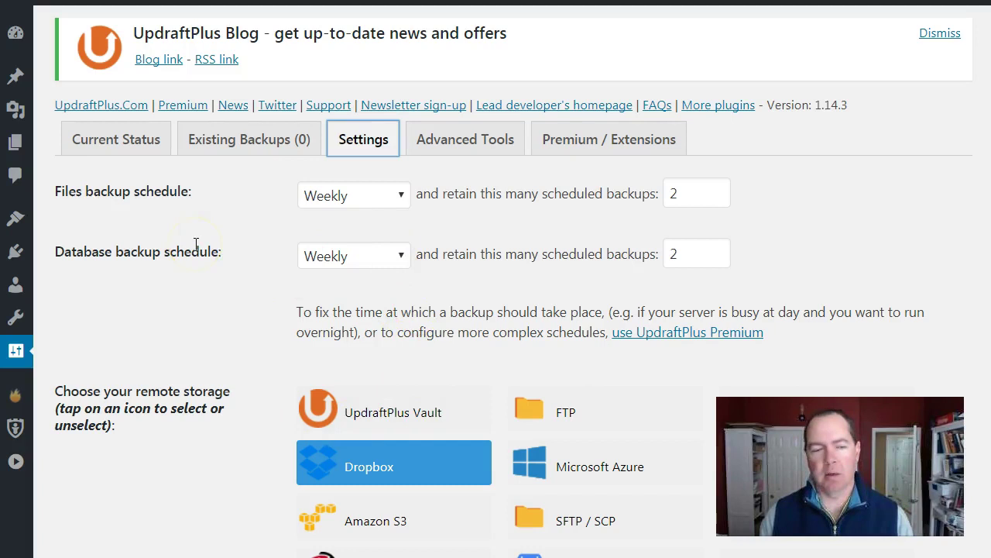
Check the next scheduled backup and the backup progress in the UpdraftPlus current status
left_click(136, 149)
mouse_move(239, 368)
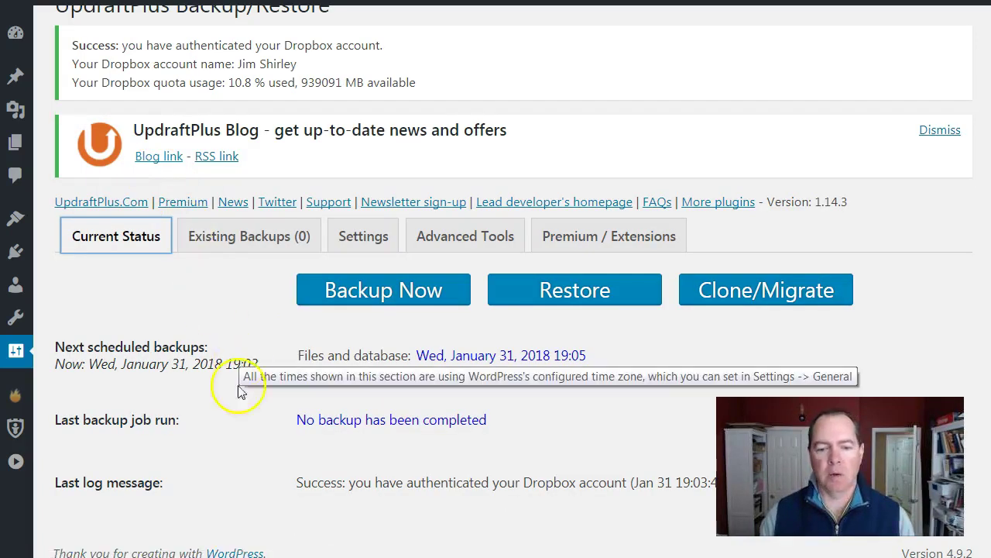
scroll(239, 403, "down", 1)
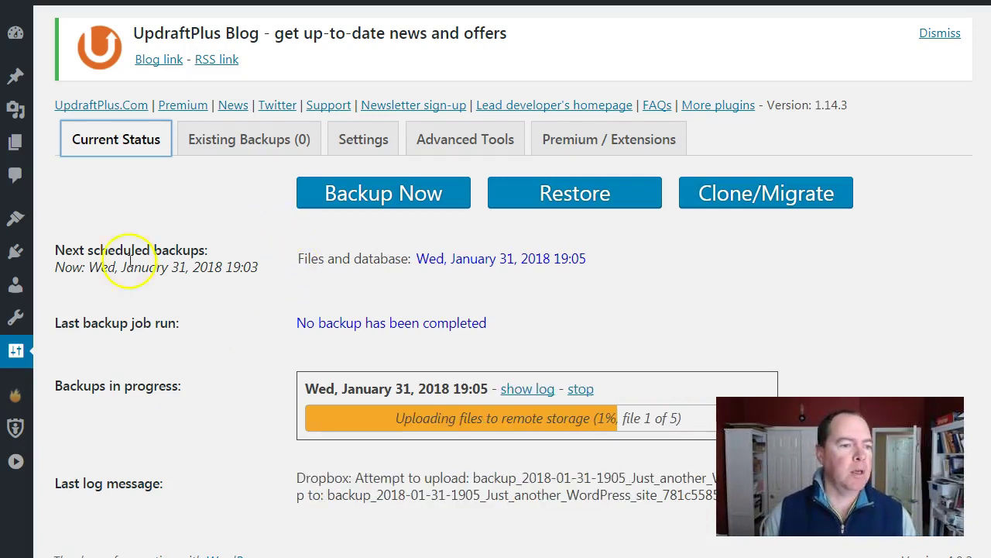
Switch to the mail client and highlight the latest status text in the UpdraftPlus backup report email
mouse_move(16, 350)
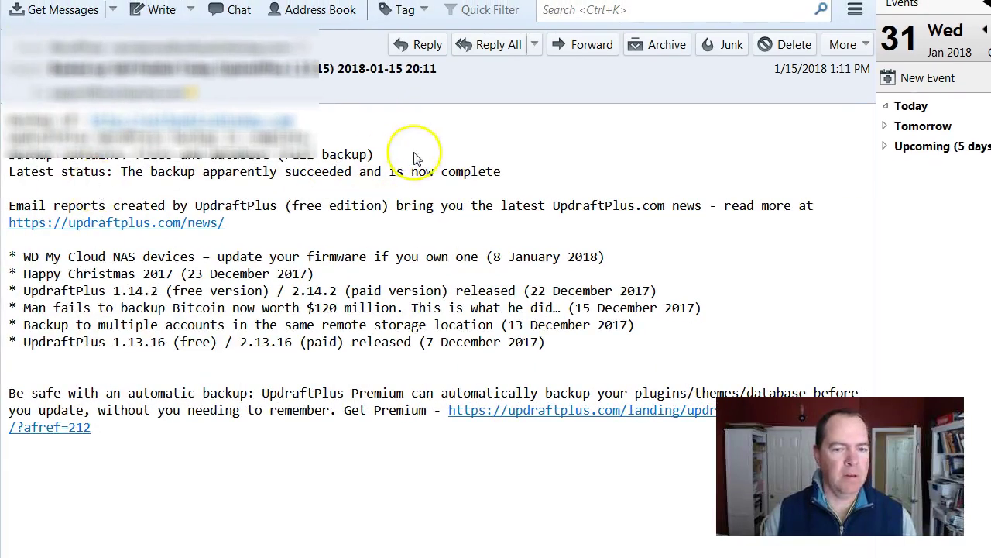
left_click_drag(511, 174, 122, 179)
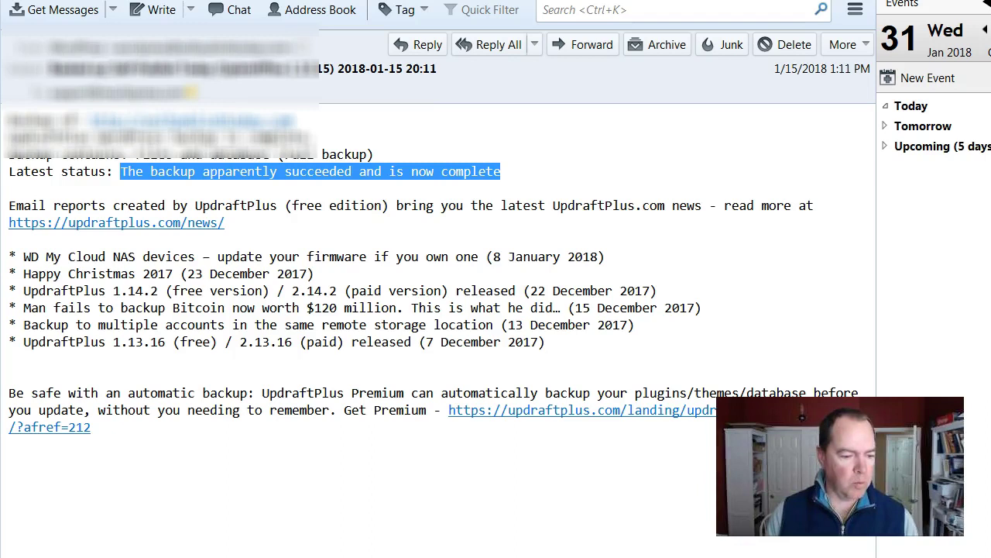
Switch to the webmail window with the other UpdraftPlus report and examine its lists of errors and warnings encountered
key("alt+Tab")
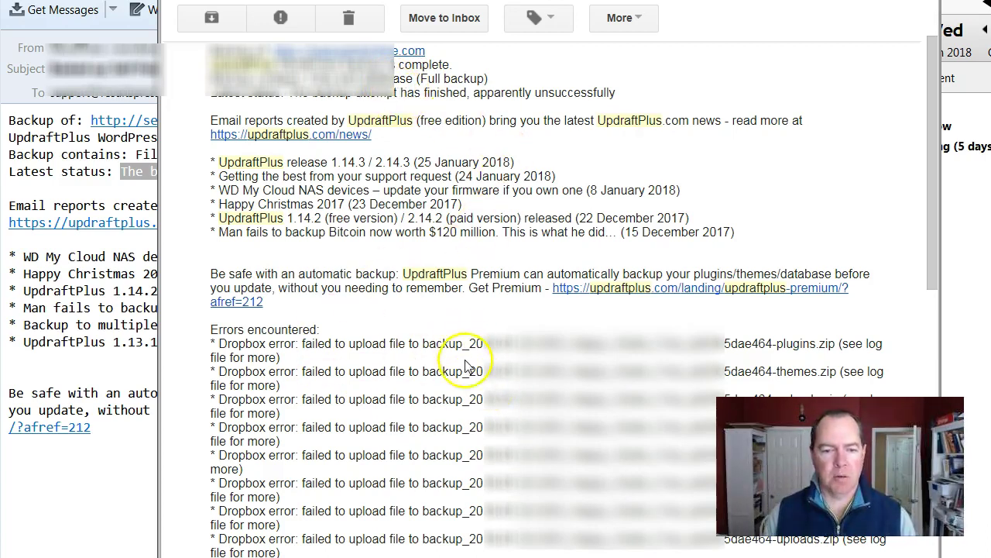
scroll(464, 364, "down", 3)
scroll(465, 364, "down", 3)
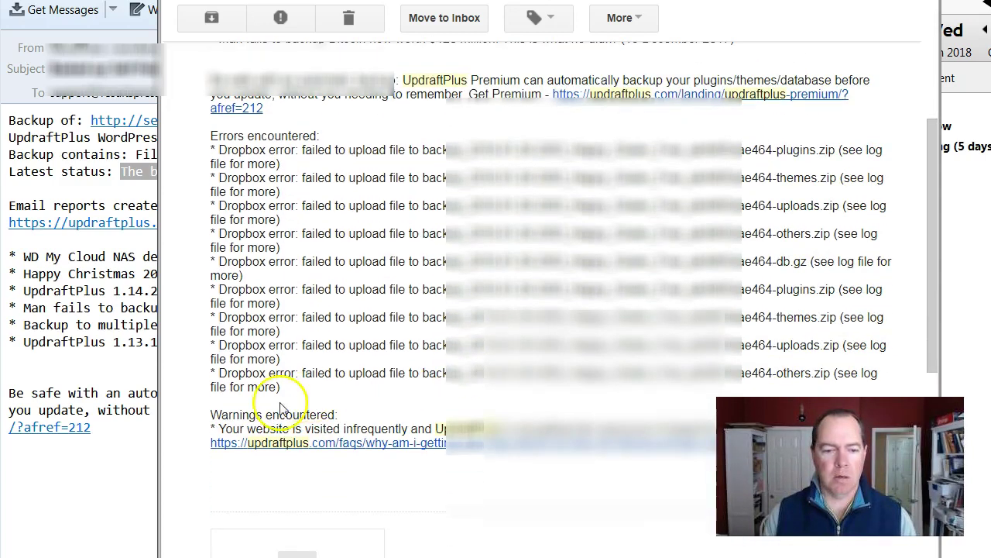
left_click(216, 430)
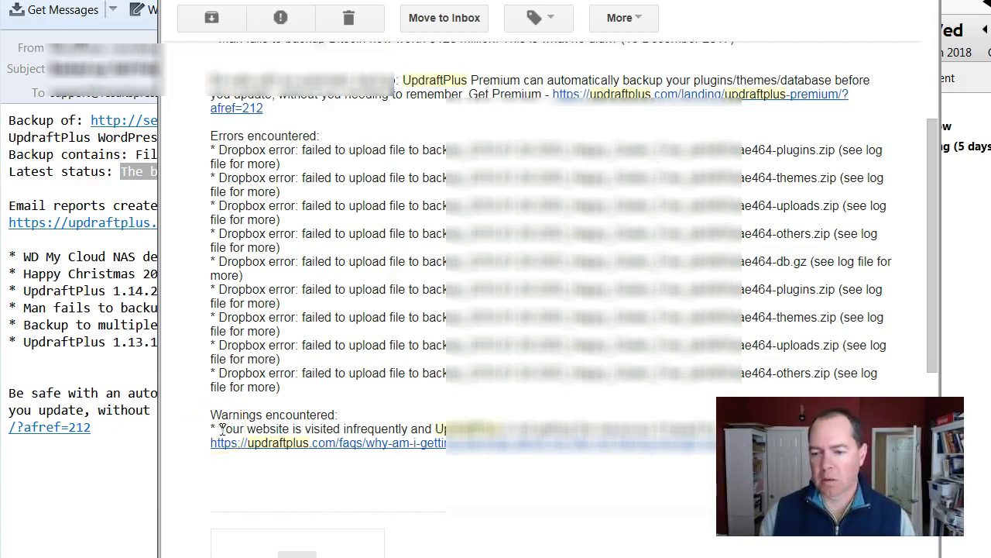
left_click(221, 431)
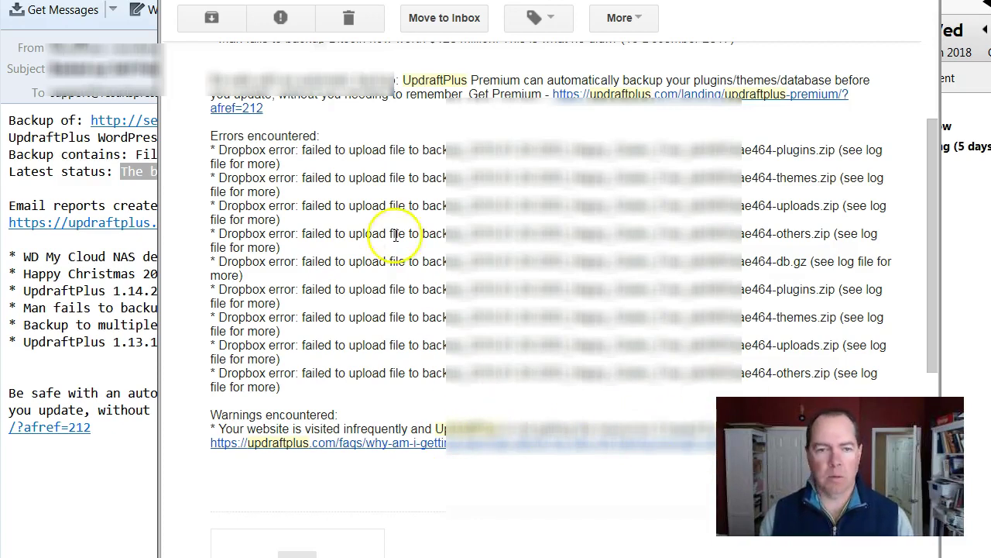
left_click_drag(378, 35, 260, 0)
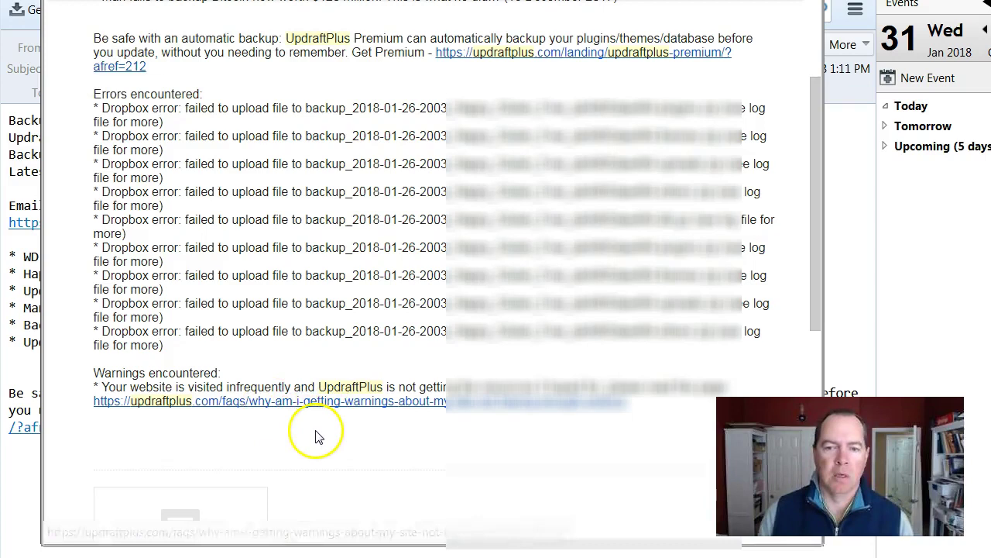
scroll(314, 433, "up", 3)
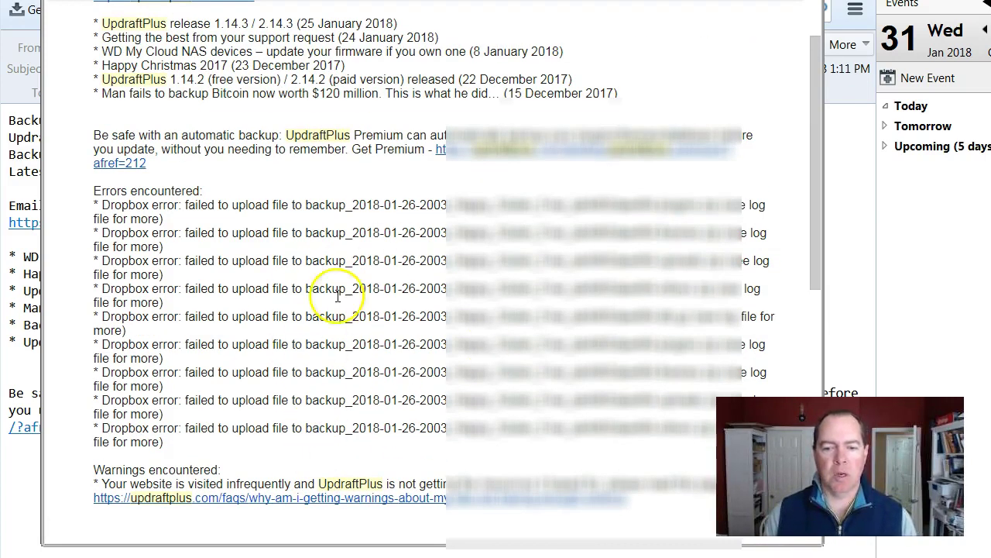
scroll(343, 471, "down", 1)
scroll(342, 471, "down", 3)
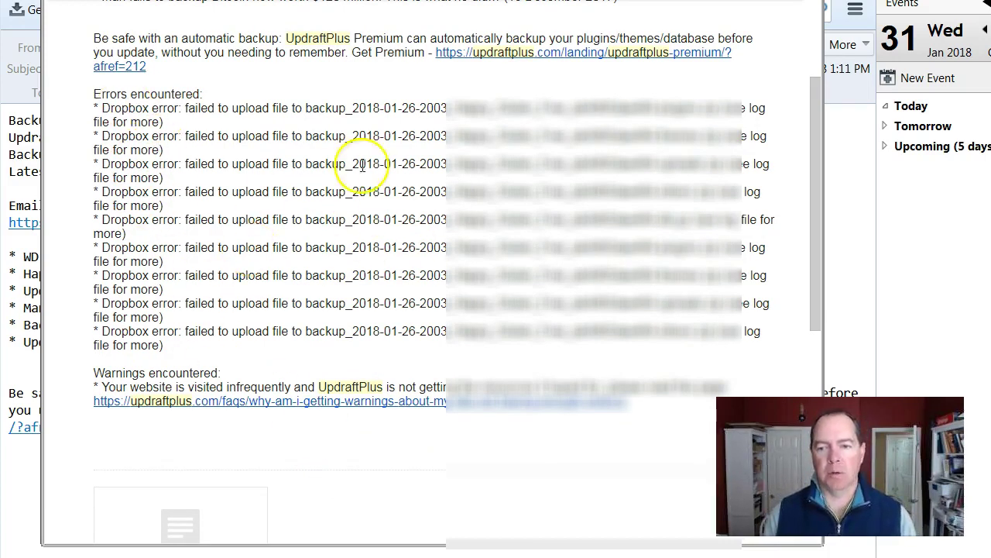
Switch from the backup report email to the site's hosting cPanel and open the File Manager
left_click_drag(816, 233, 802, 173)
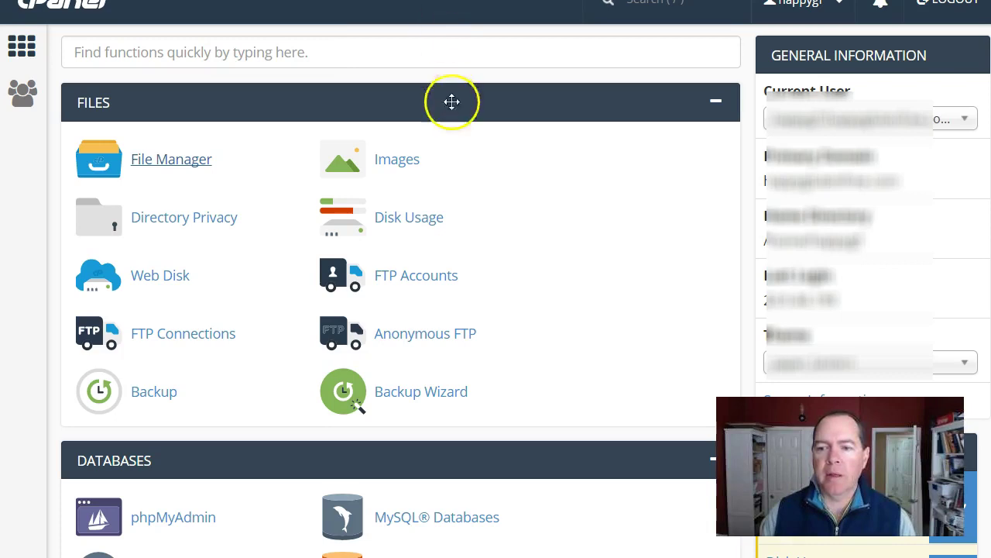
left_click(156, 171)
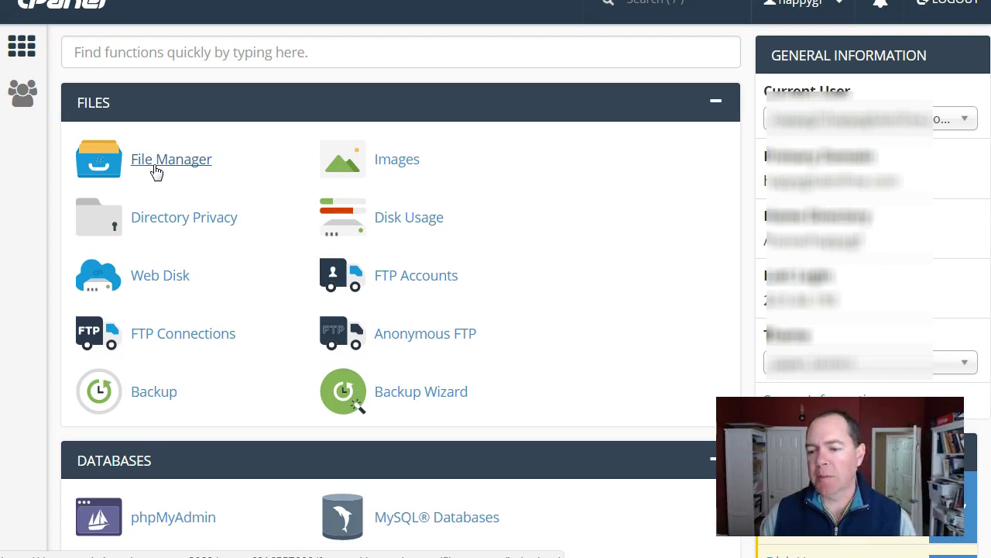
left_click(171, 190)
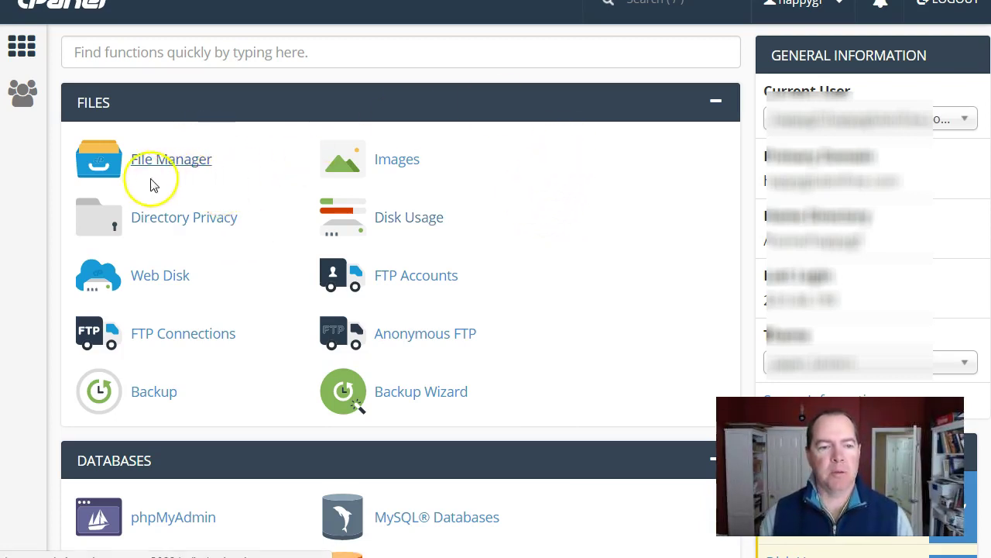
left_click(179, 162)
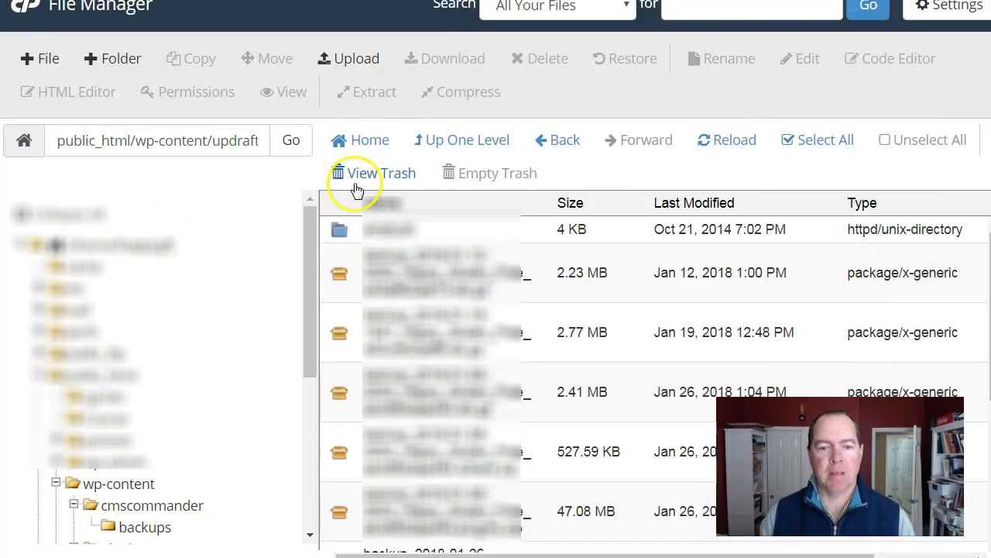
Locate the wp-content folder under public_html in the folder tree, collapsing and re-expanding it
scroll(220, 305, "down", 1)
scroll(232, 304, "up", 1)
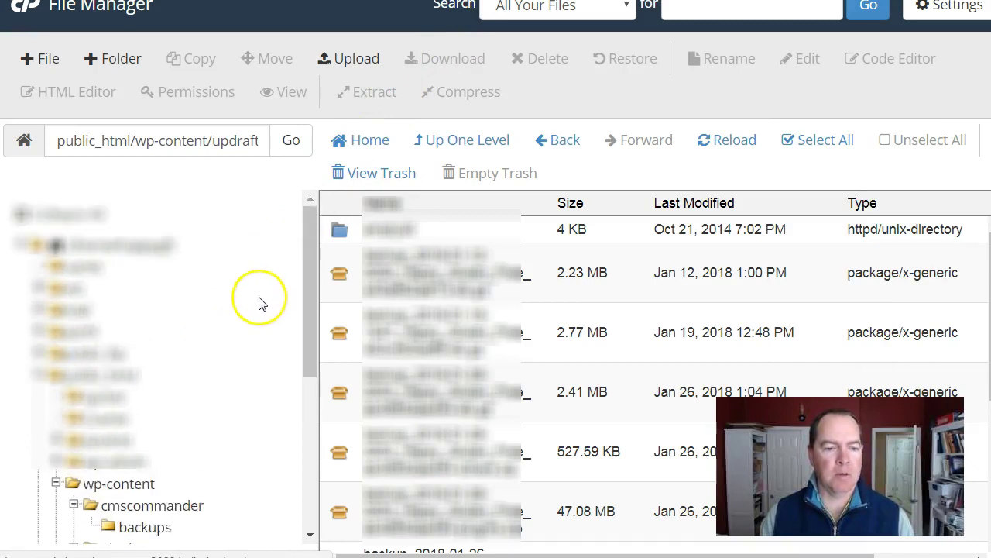
scroll(260, 302, "down", 3)
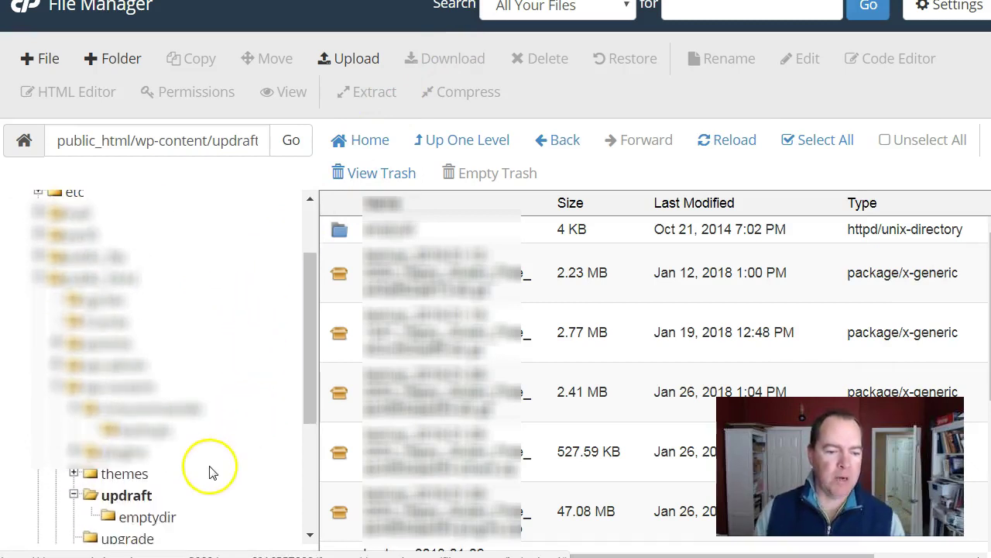
left_click(57, 392)
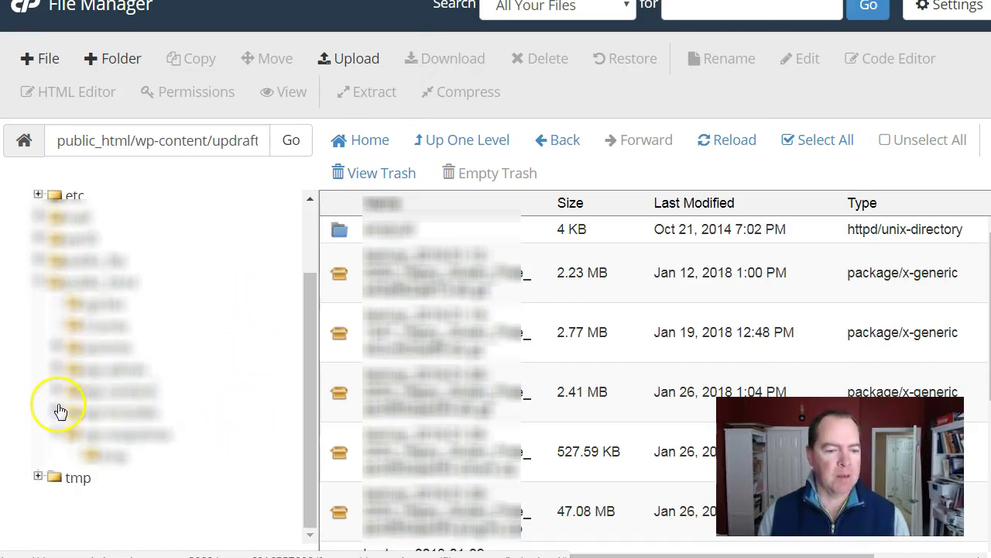
left_click(57, 392)
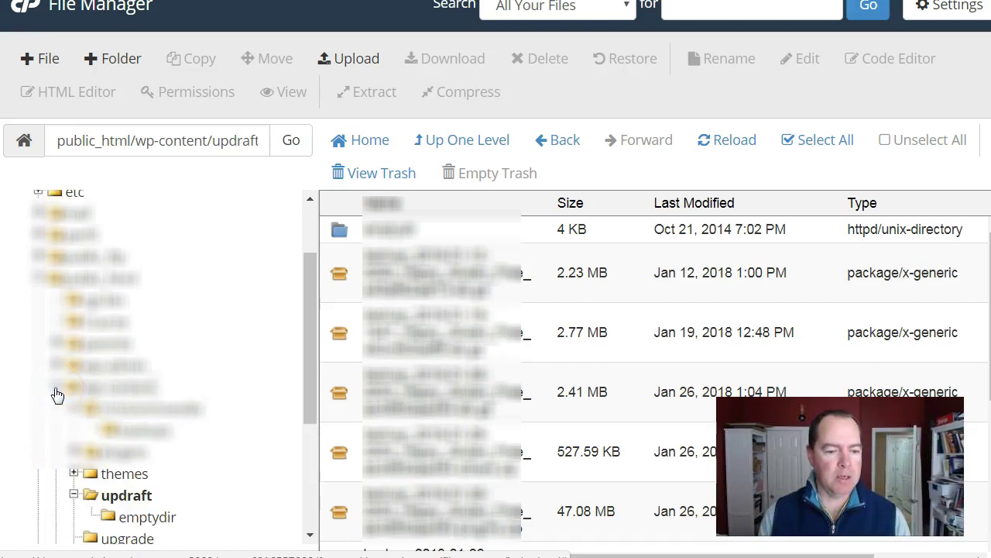
Select the updraft folder inside wp-content and look through the backup archives stored in it
scroll(55, 394, "down", 6)
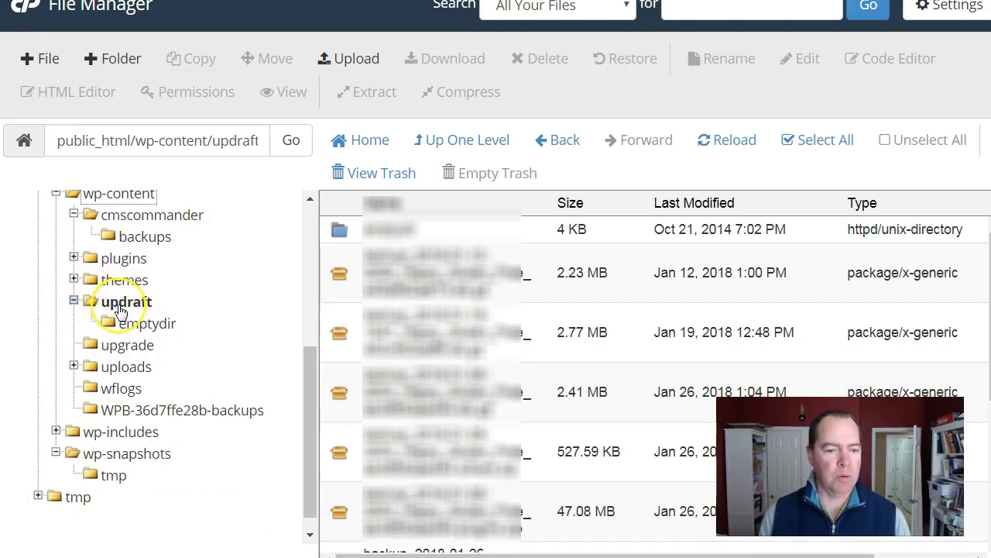
left_click(113, 303)
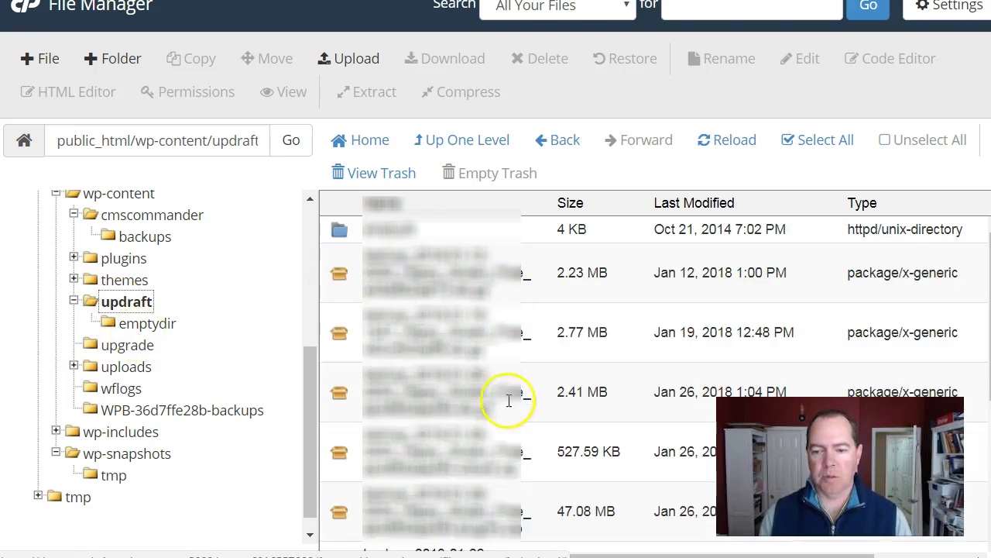
scroll(450, 387, "down", 1)
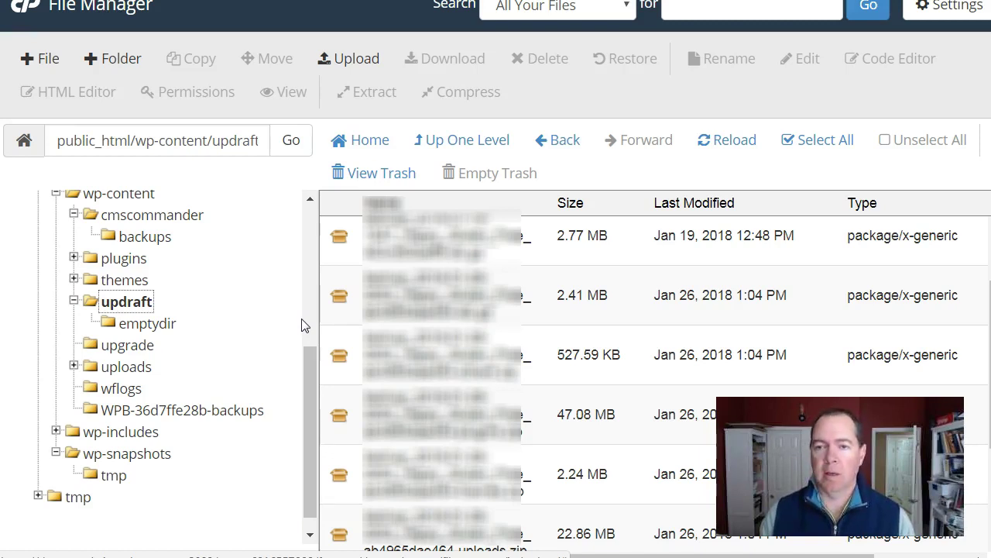
left_click(276, 380)
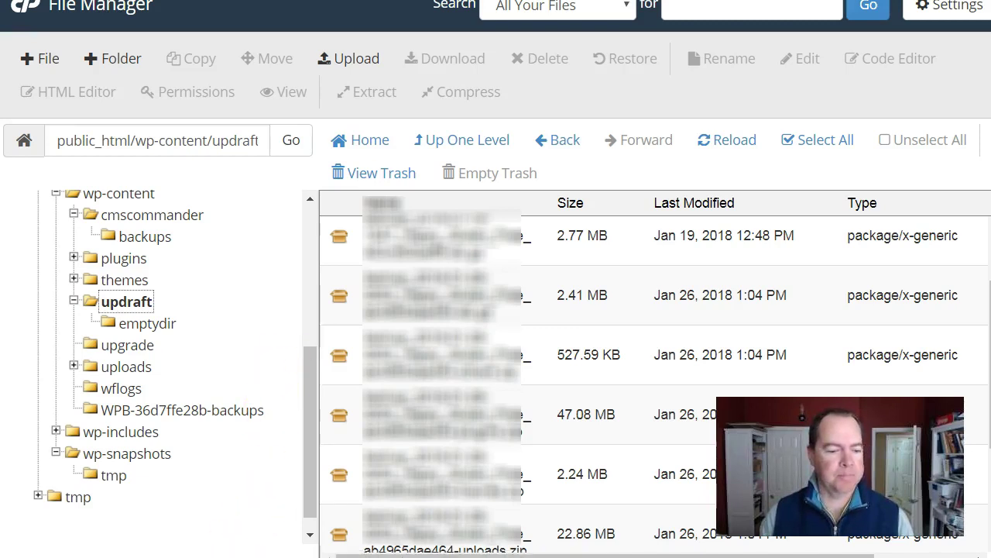